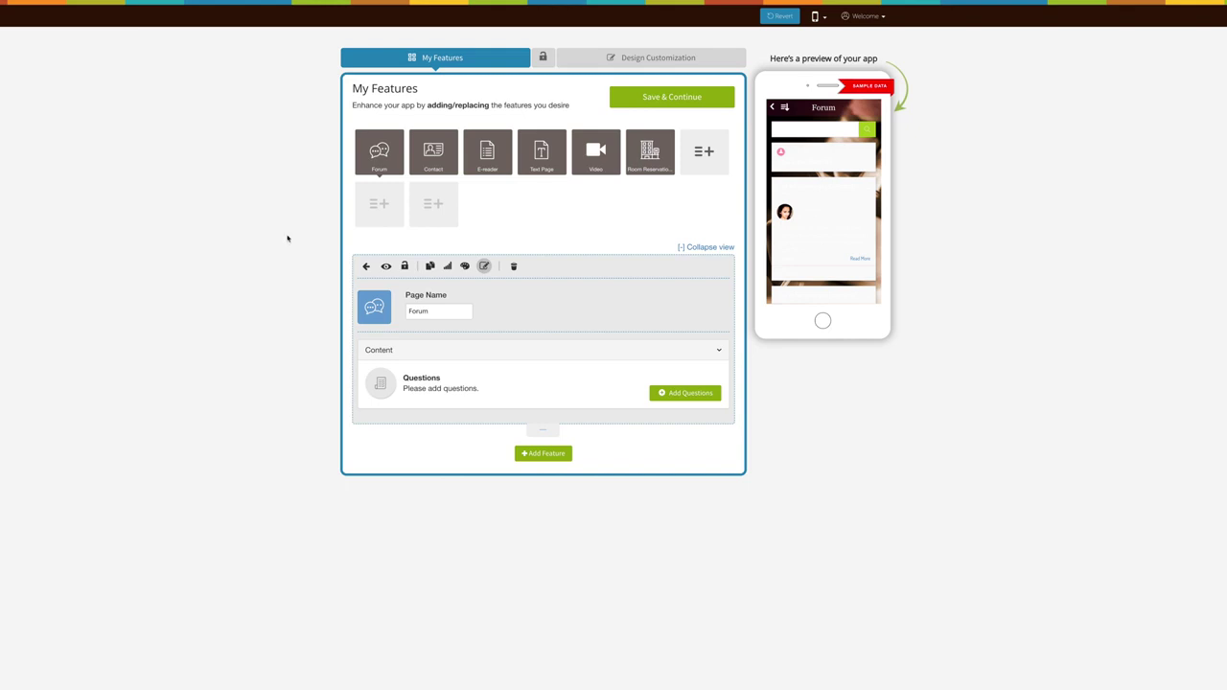
# Find the Coupon Directory among all available features by searching for "Coup" and add it to the app.
pyautogui.click(722, 155)
pyautogui.click(648, 311)
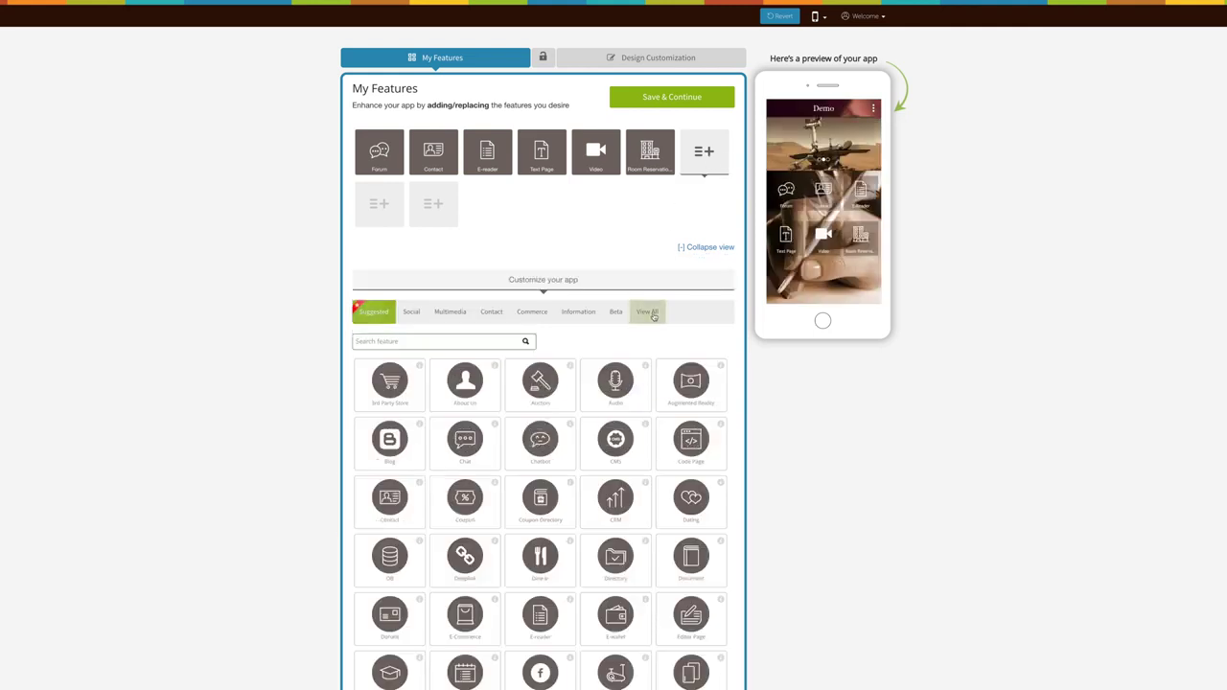
pyautogui.click(441, 341)
pyautogui.write('Coup')
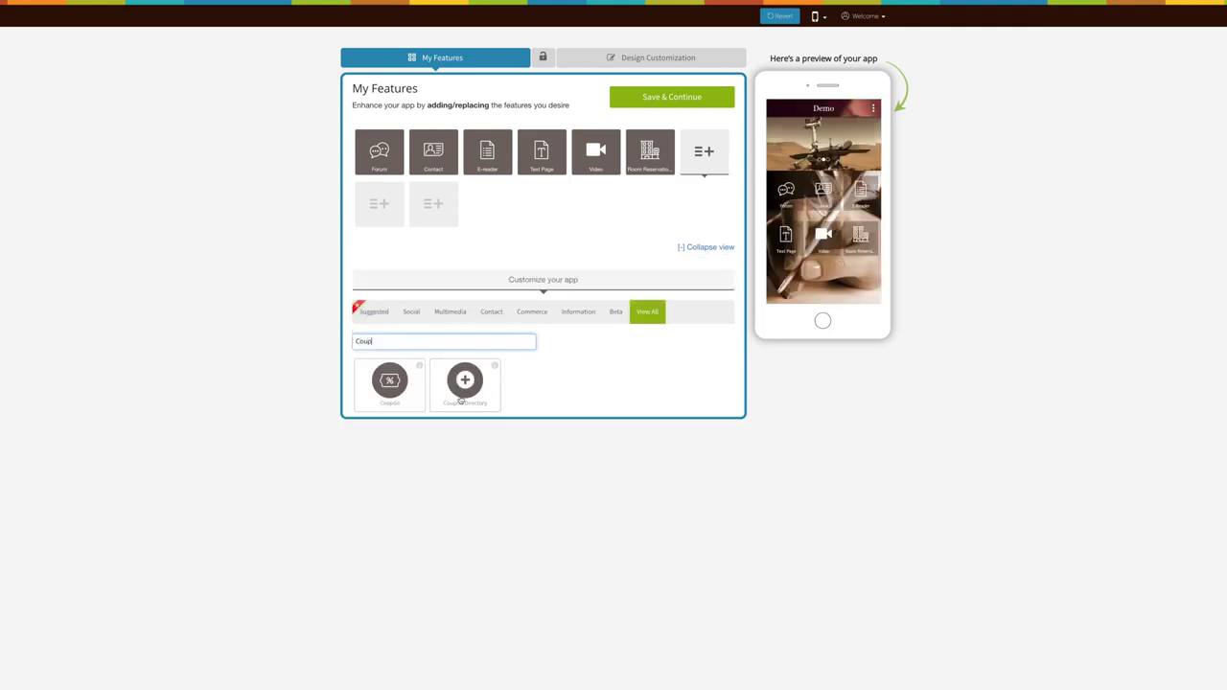
pyautogui.click(466, 383)
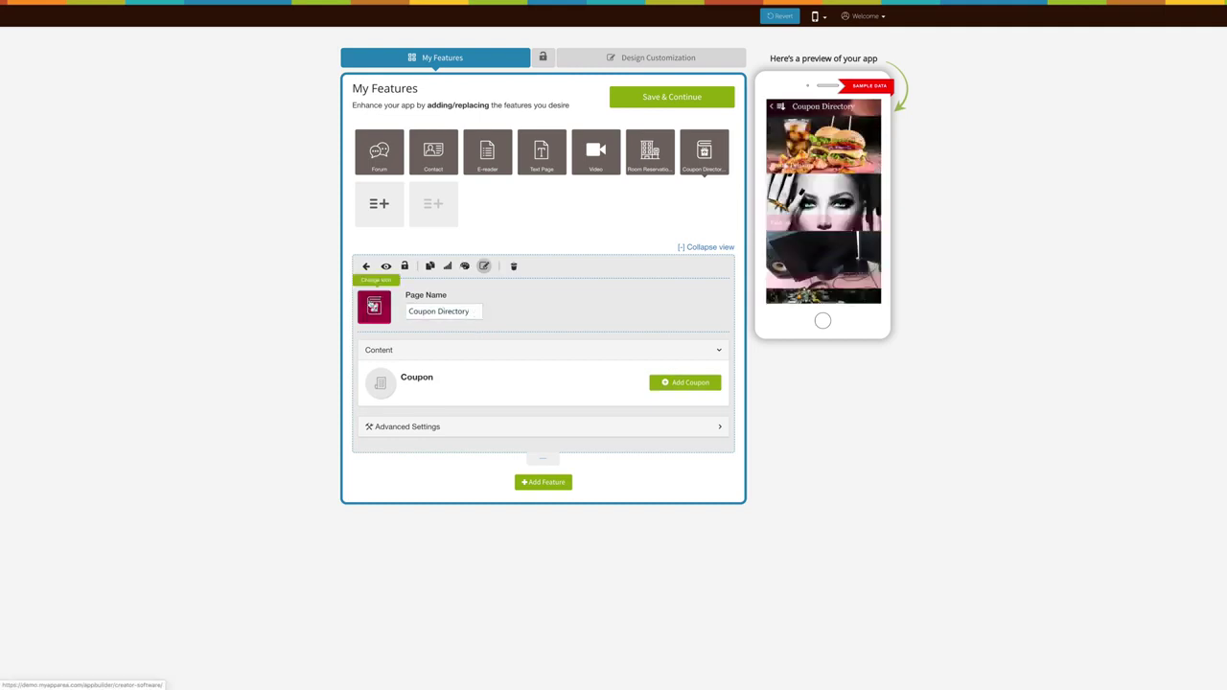
# Examine the outline icons, ready-made images and custom upload options for the Coupon Directory icon, and close without choosing one.
pyautogui.click(367, 315)
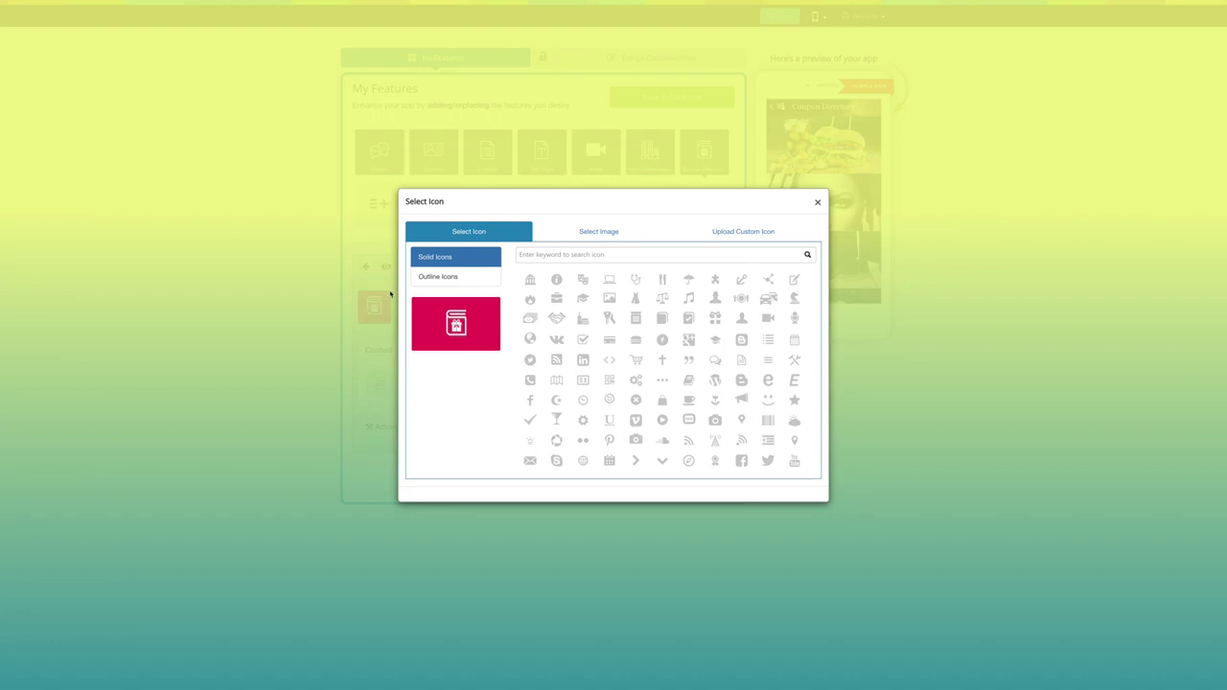
pyautogui.click(438, 277)
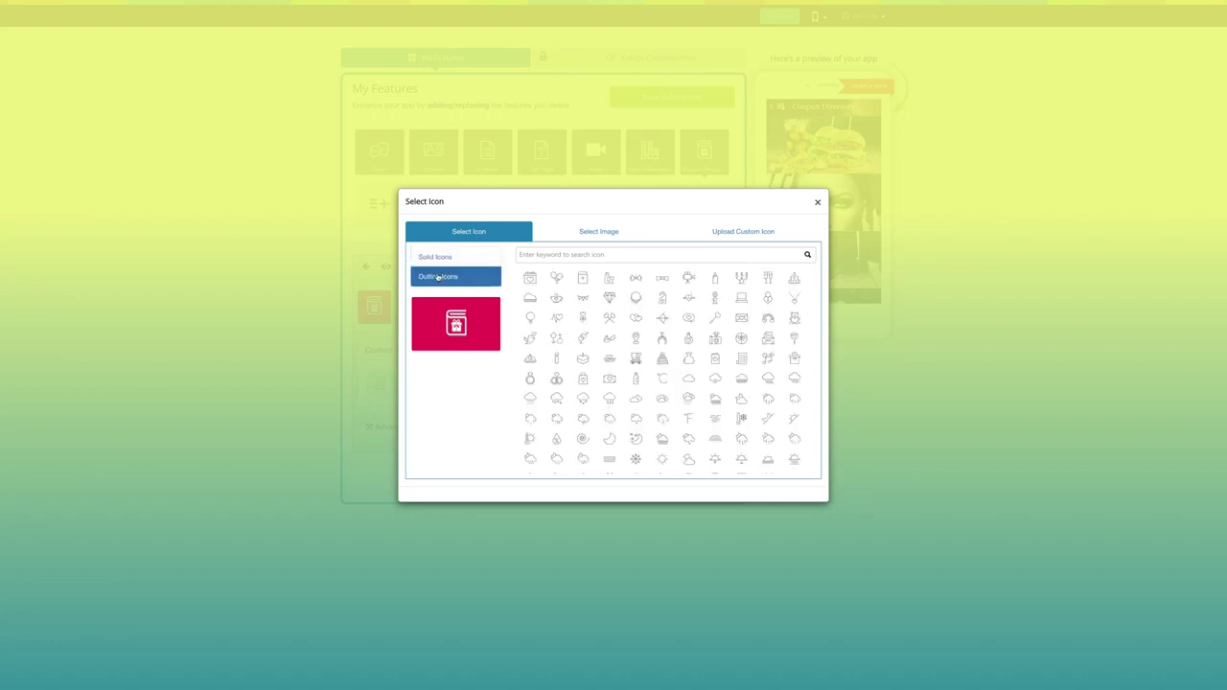
pyautogui.click(613, 238)
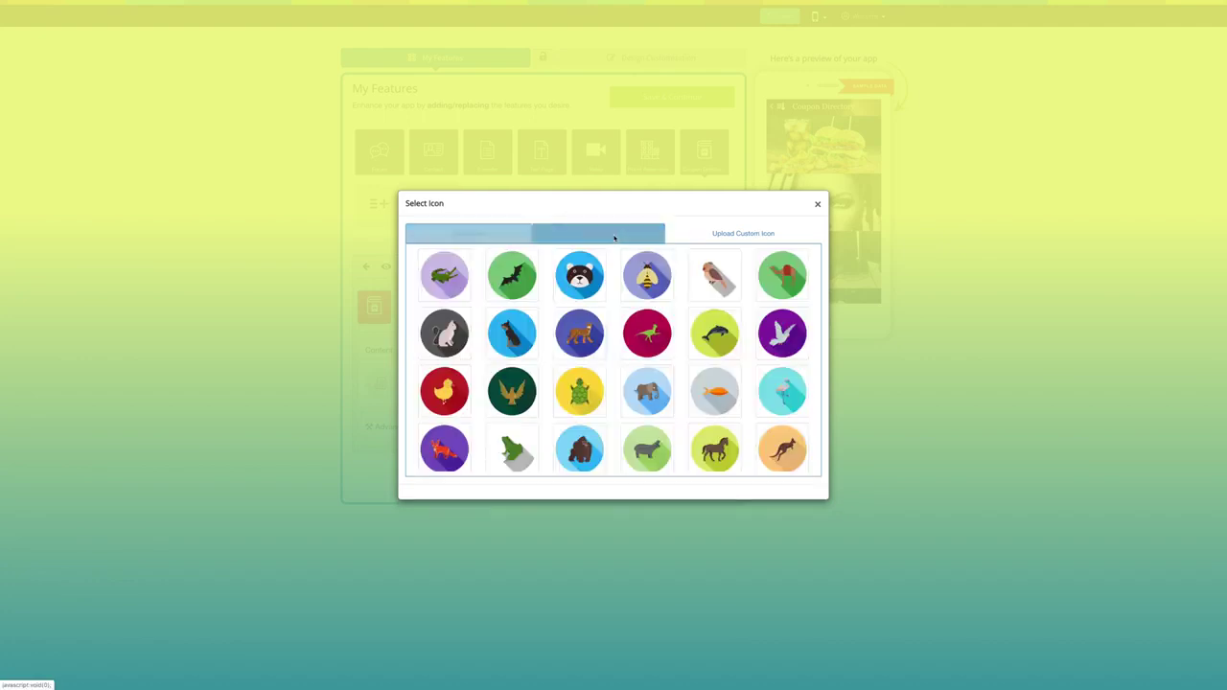
pyautogui.scroll(-1, 655, 312)
pyautogui.click(684, 235)
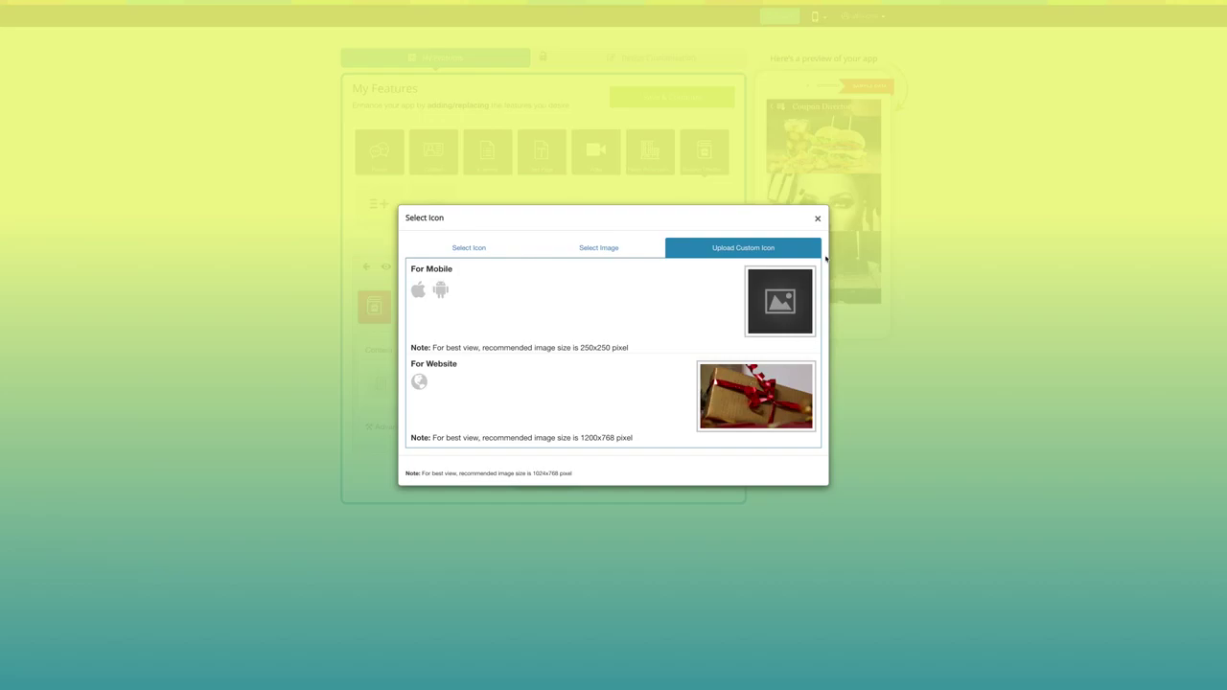
pyautogui.click(817, 218)
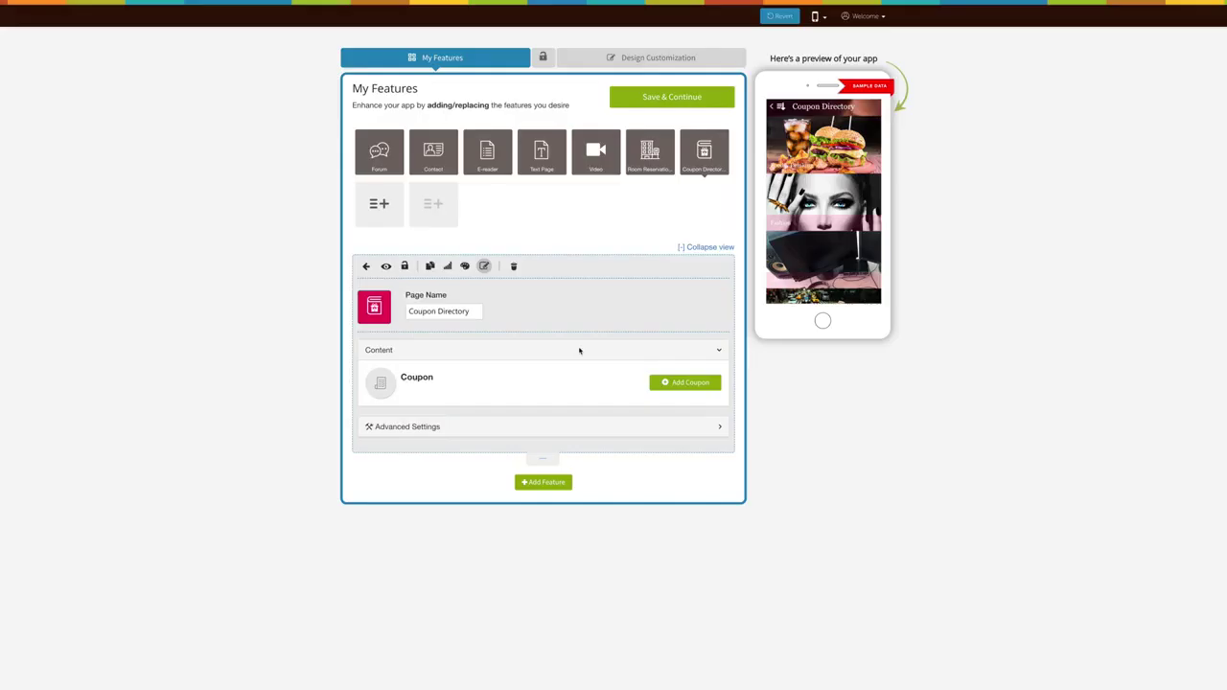
# Open the Coupon Directory's page style and color scheme and examine the solid color and custom image background options without applying any.
pyautogui.click(465, 267)
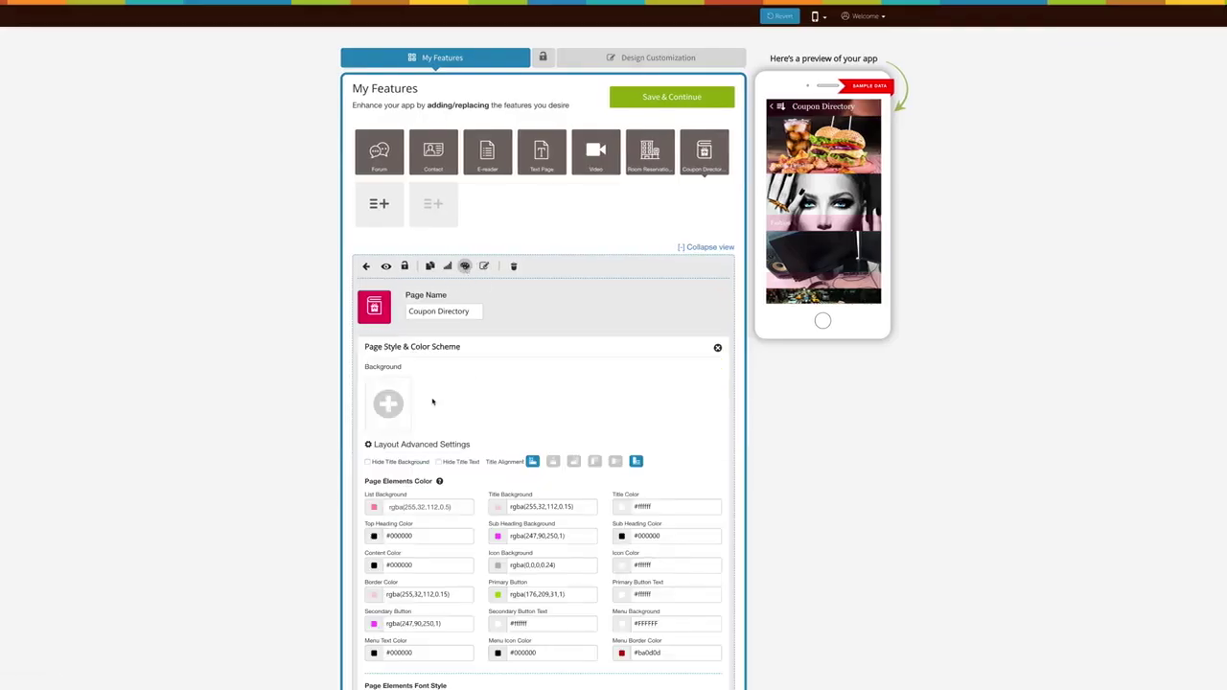
pyautogui.scroll(-1, 432, 402)
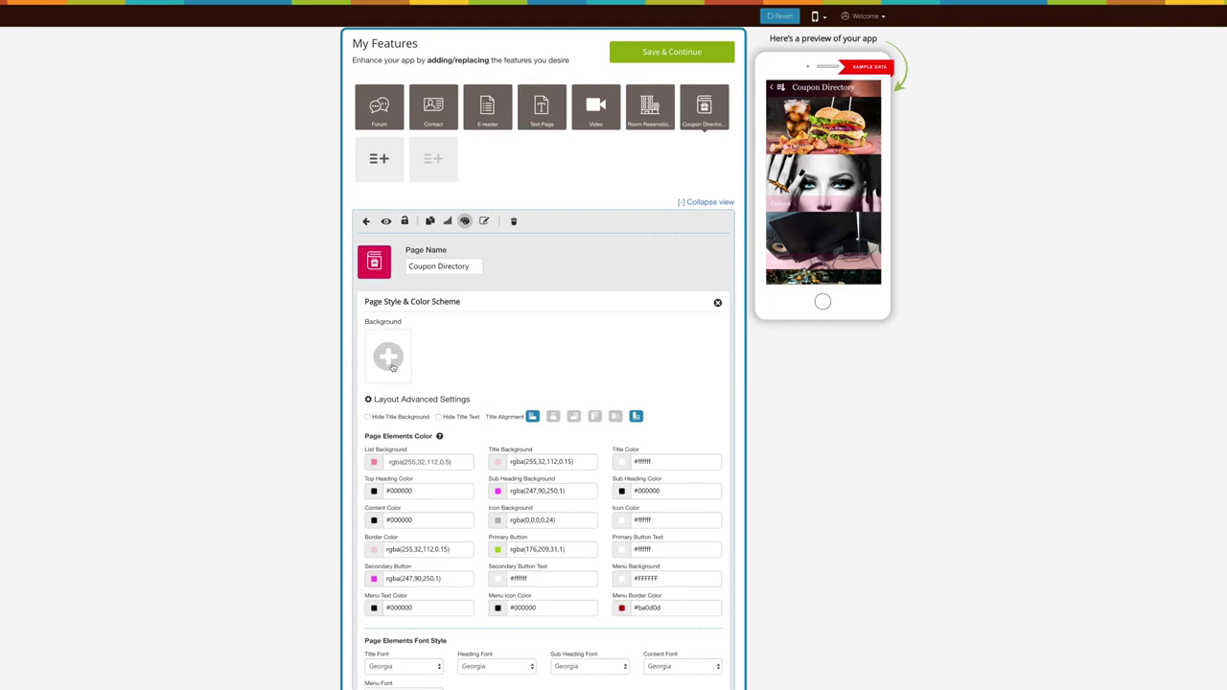
pyautogui.click(389, 358)
pyautogui.click(622, 264)
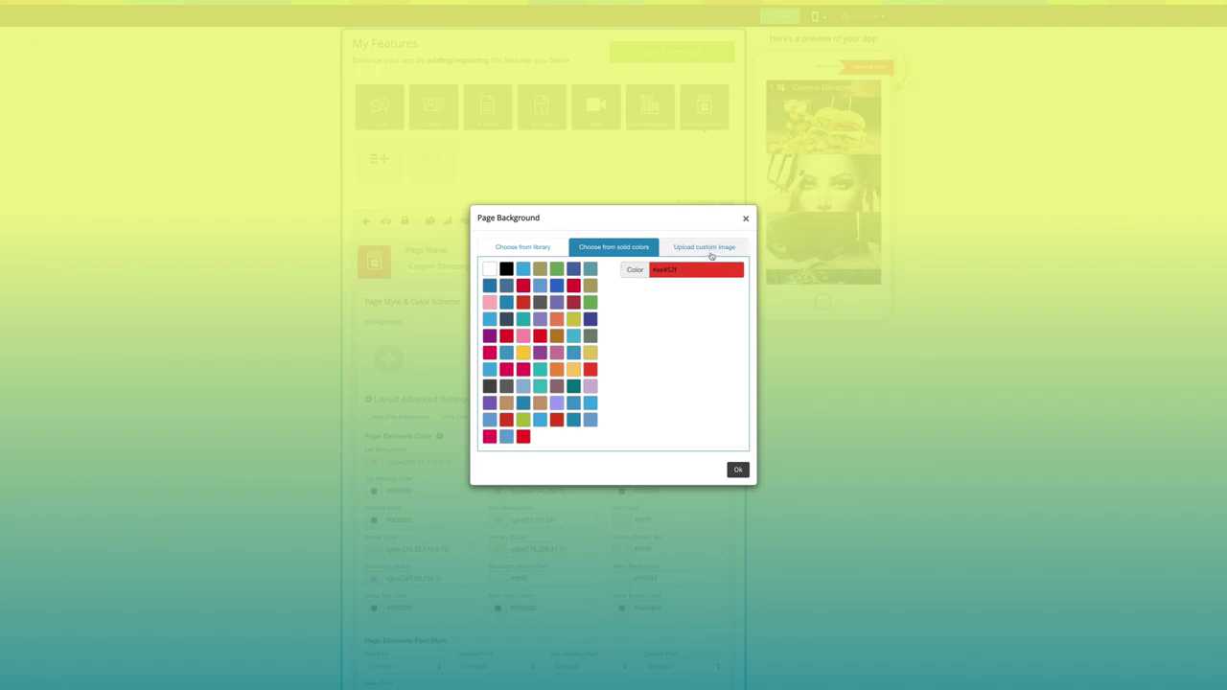
pyautogui.click(711, 249)
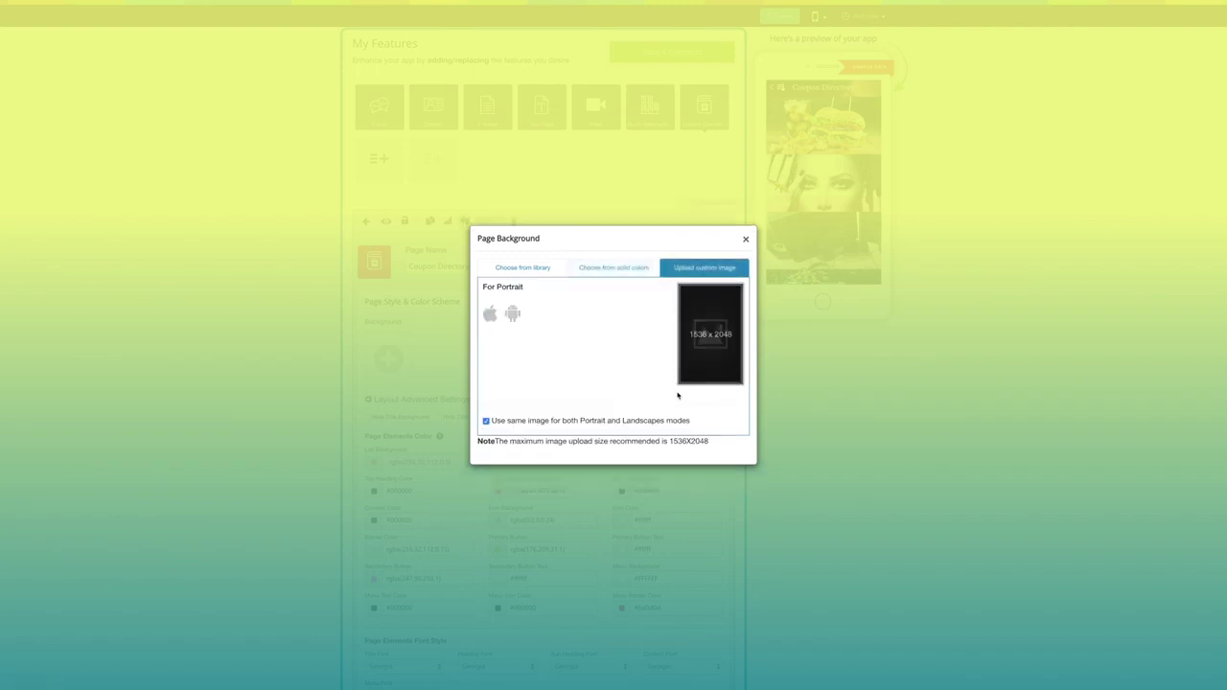
pyautogui.click(746, 240)
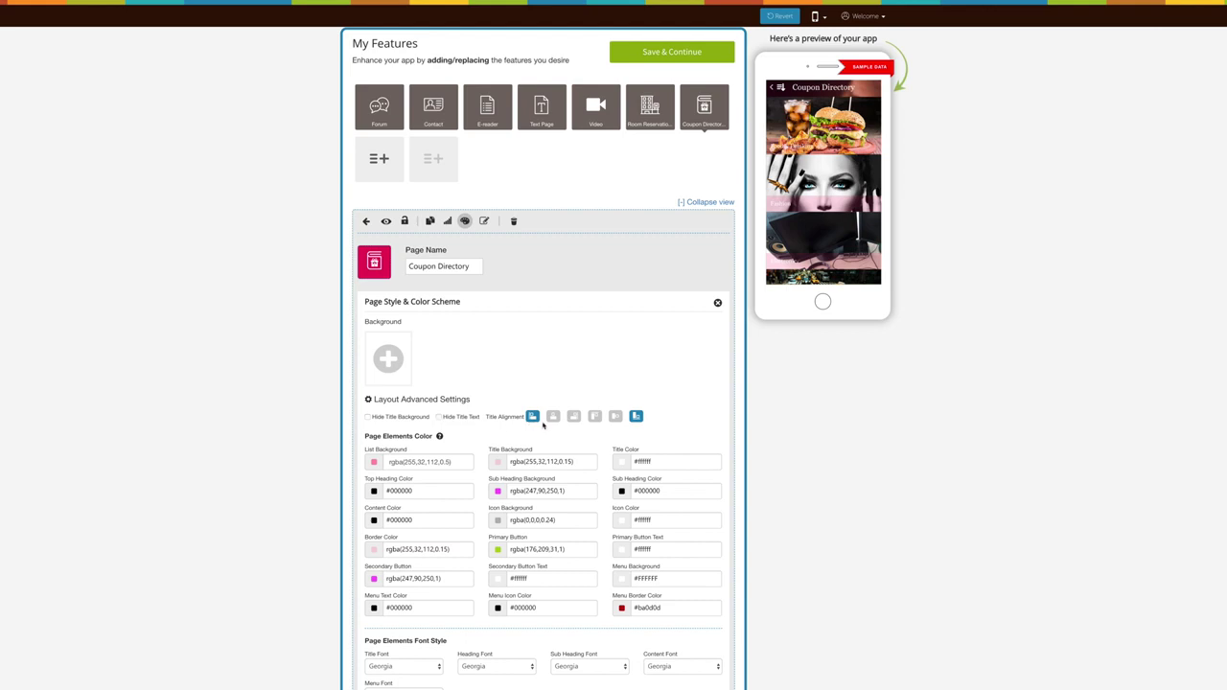
# Try the Hide Coupon Type Info option, turn it back off, and close the page style and color scheme settings.
pyautogui.scroll(-2, 487, 226)
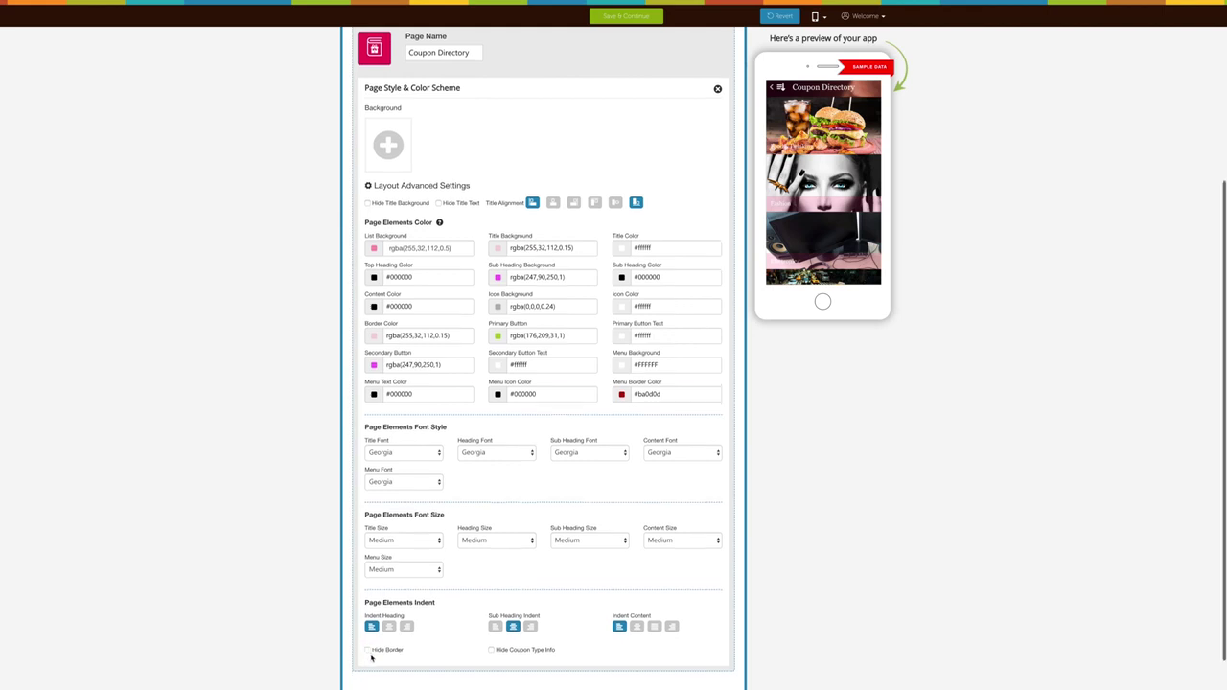
pyautogui.click(492, 651)
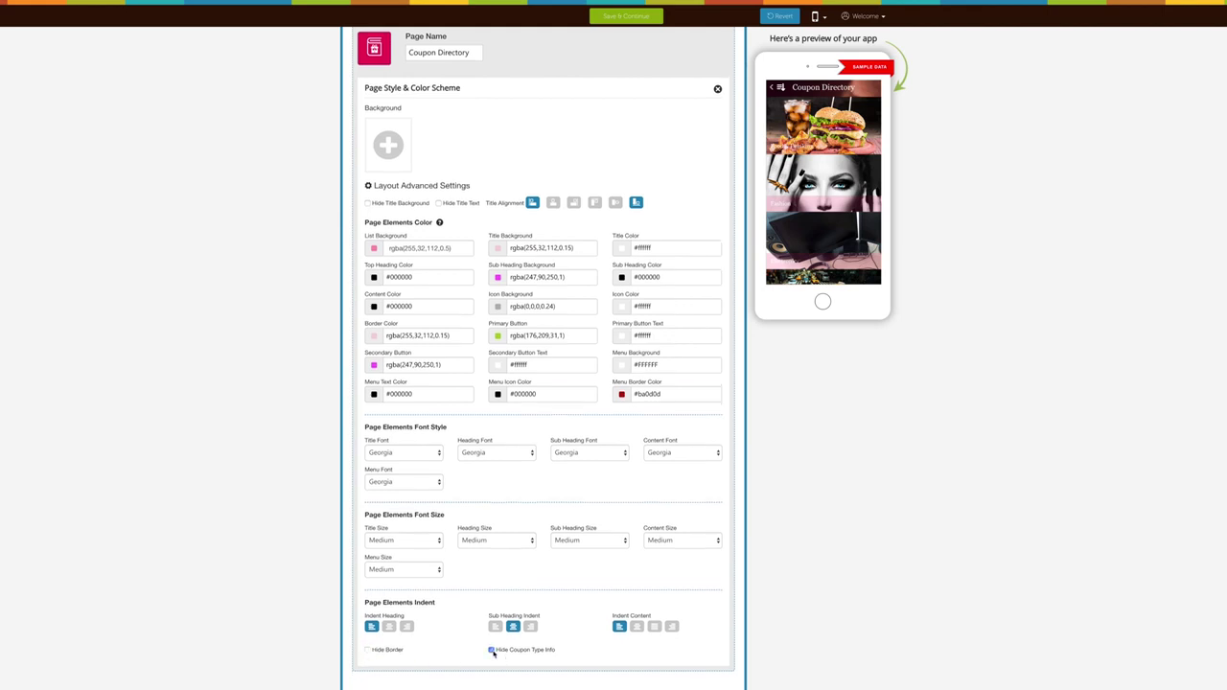
pyautogui.click(492, 651)
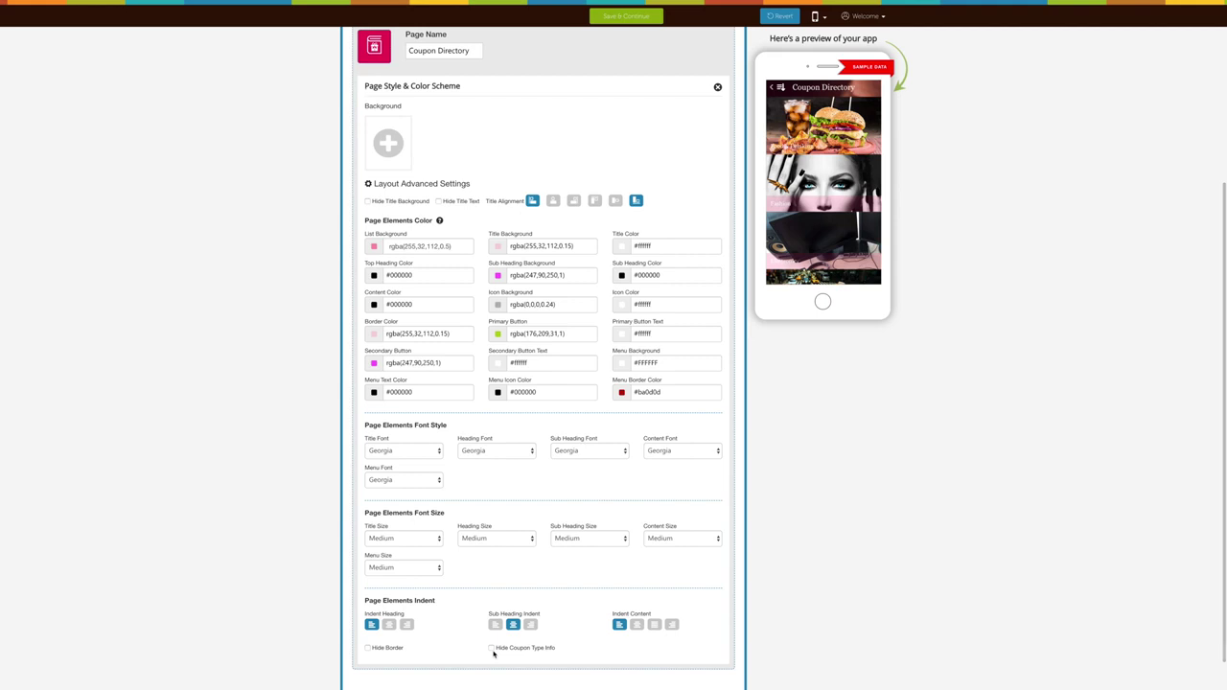
pyautogui.scroll(5, 494, 655)
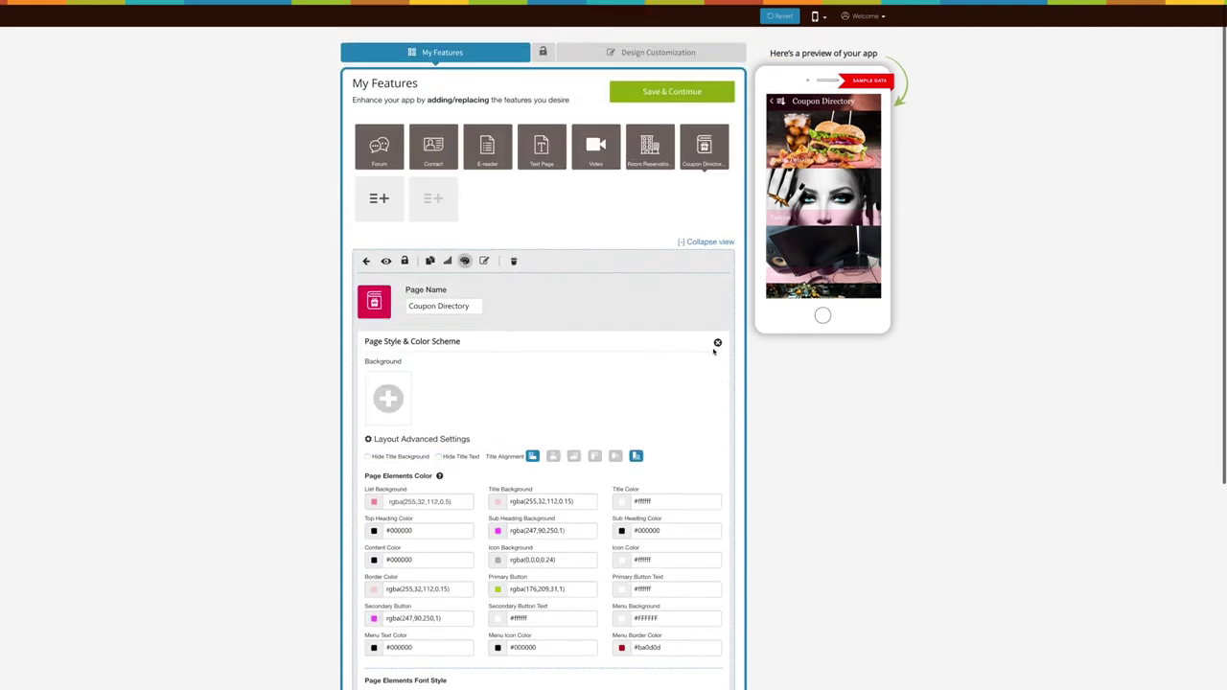
pyautogui.click(717, 348)
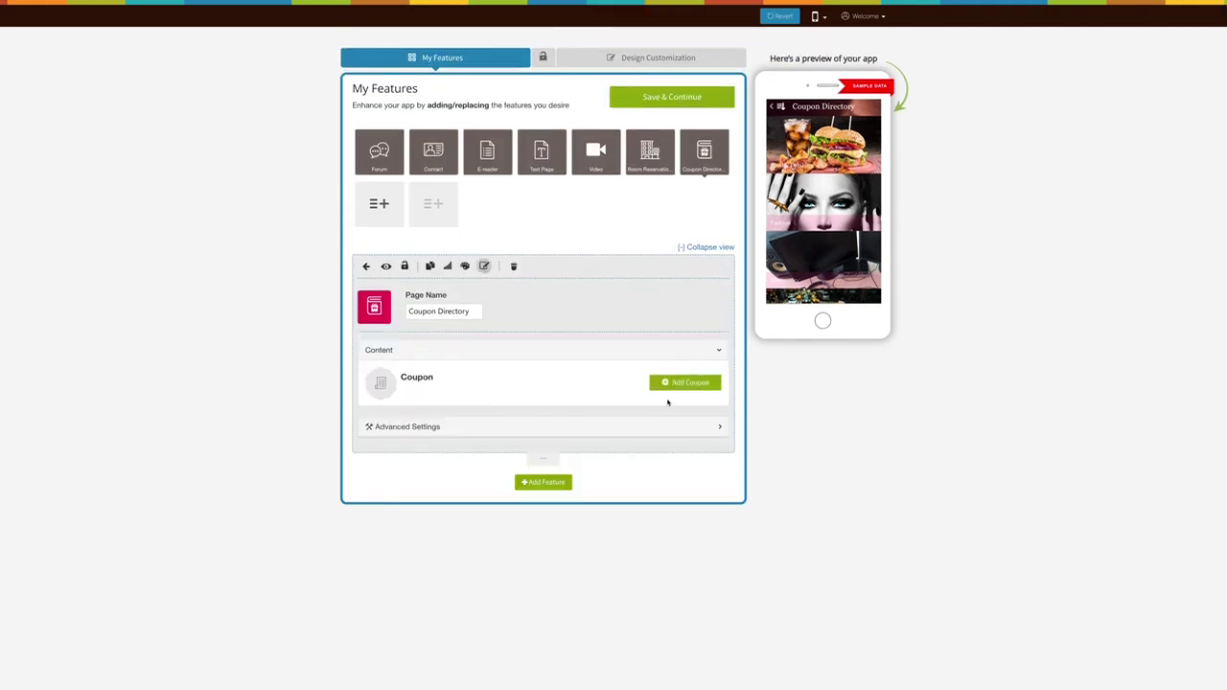
# Create a new Discount coupon named "First" with the brief description "Brief Description".
pyautogui.click(680, 382)
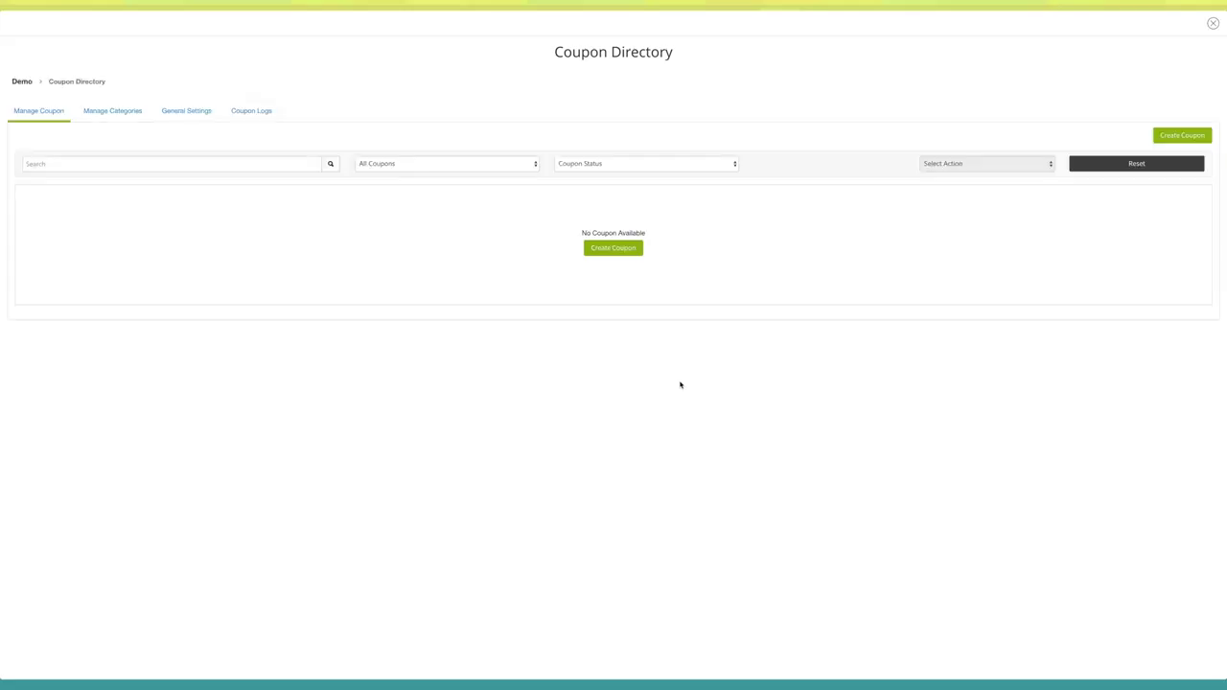
pyautogui.click(610, 251)
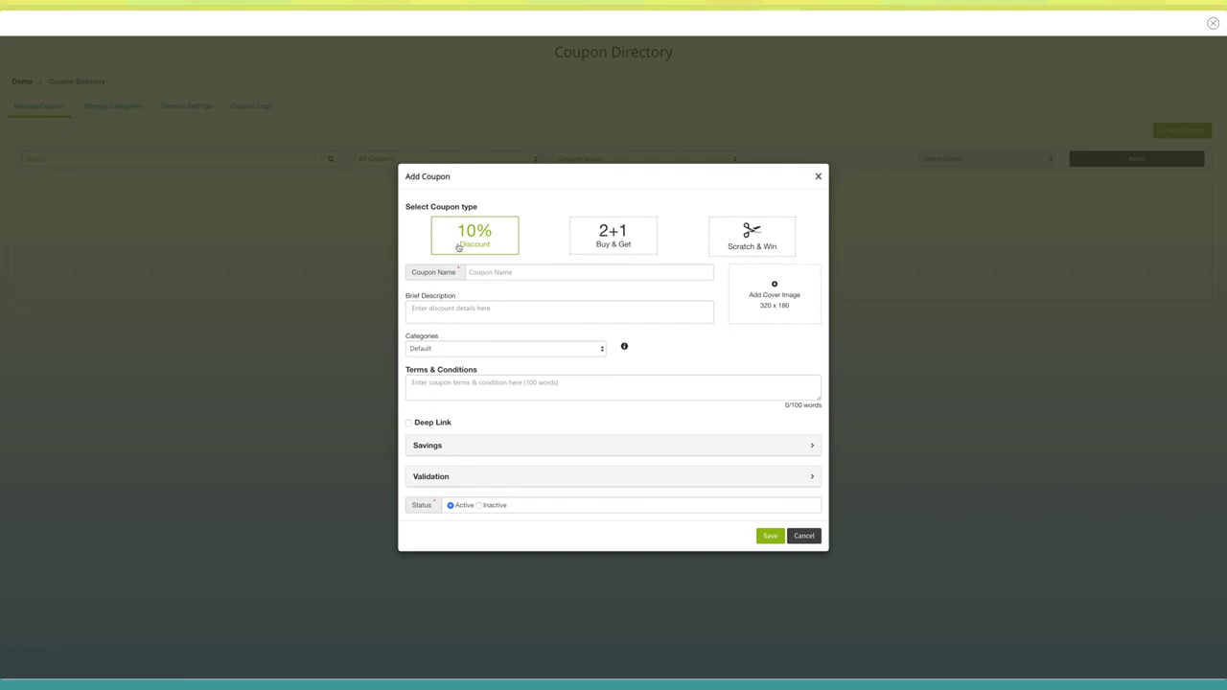
pyautogui.click(473, 273)
pyautogui.write('first')
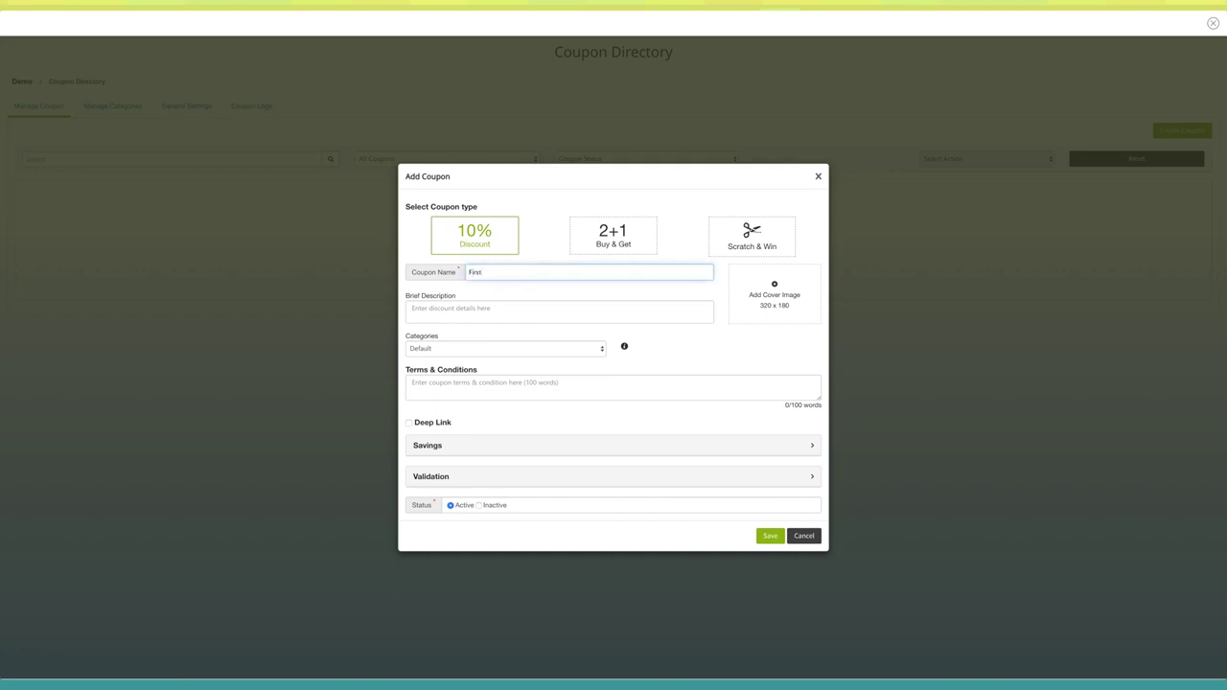
pyautogui.click(477, 309)
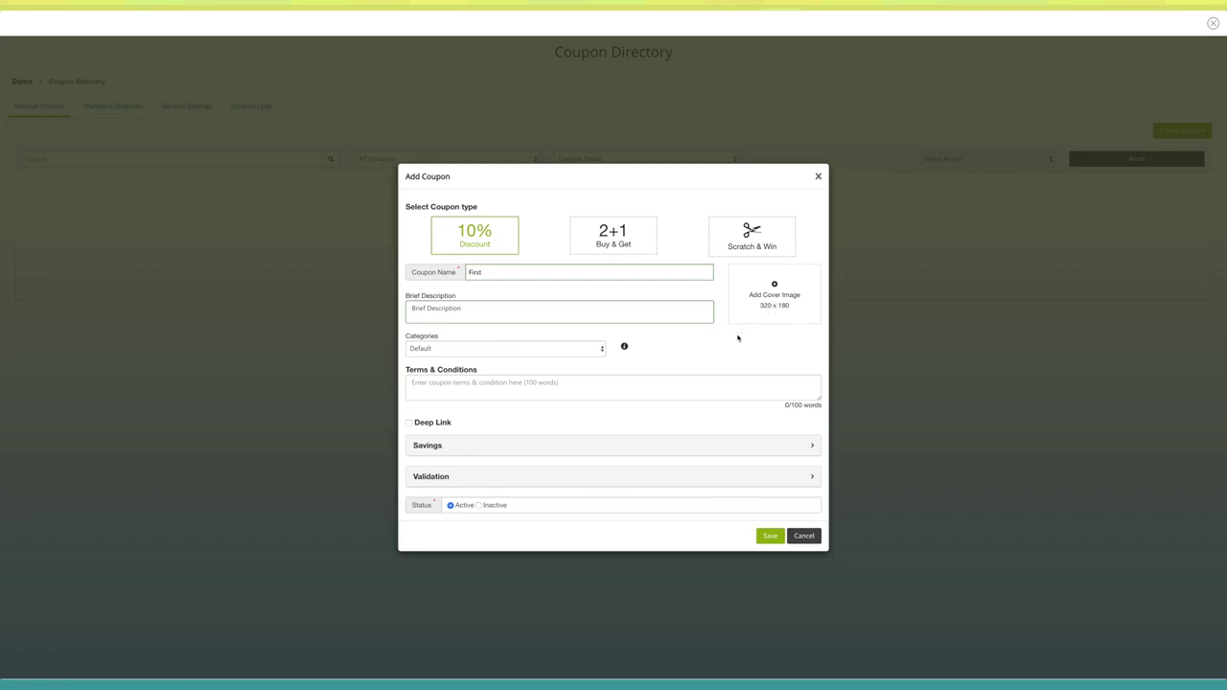
# Keep the coupon in the Default category and enter "Terms & Conditions" as its terms and conditions.
pyautogui.click(593, 351)
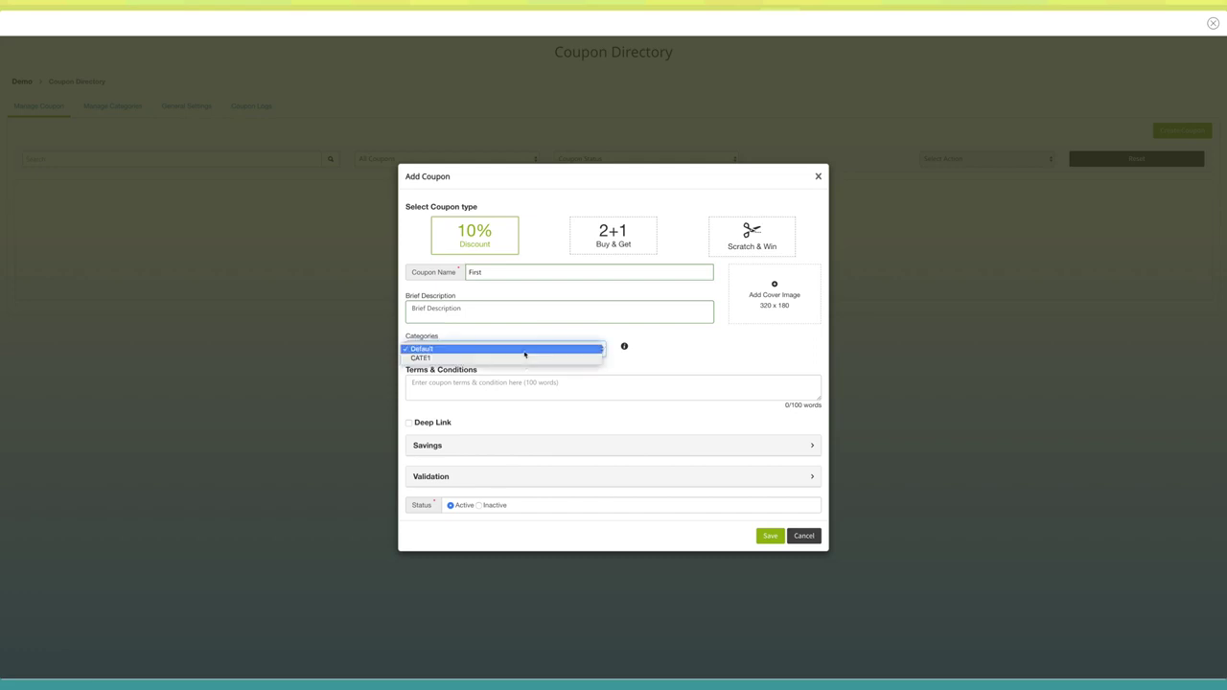
pyautogui.click(524, 350)
pyautogui.click(454, 383)
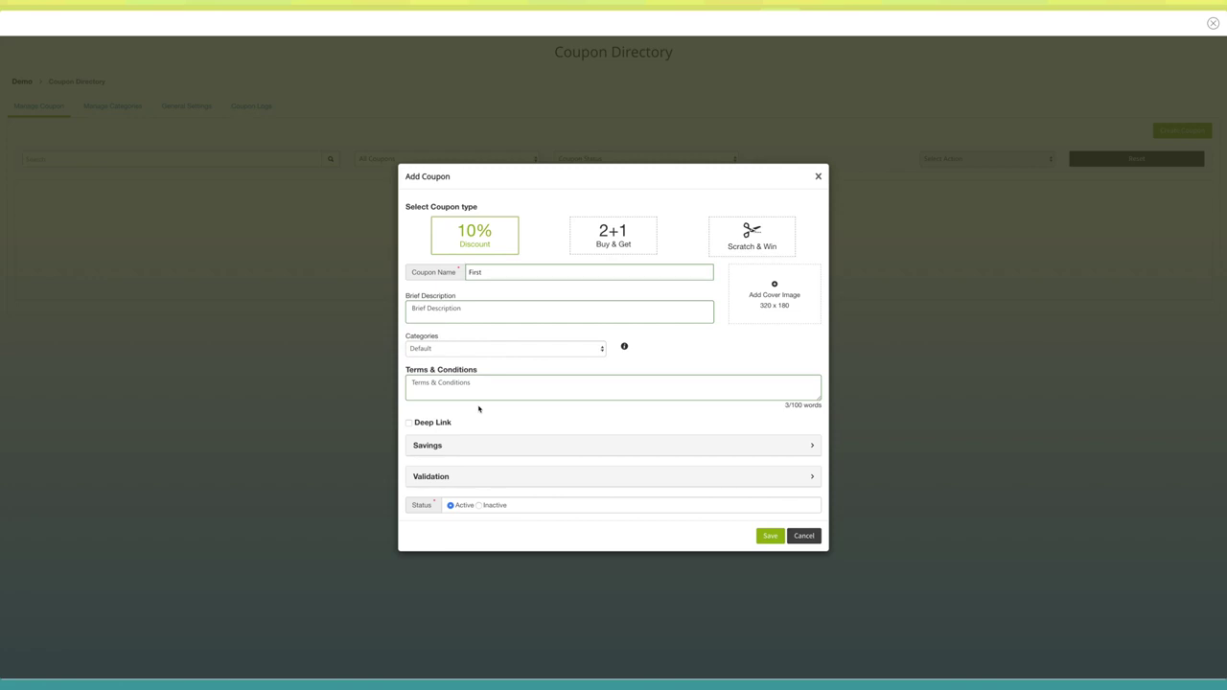
# Set the coupon's savings to a Flat discount of $10 and open the coupon's validation settings.
pyautogui.click(482, 445)
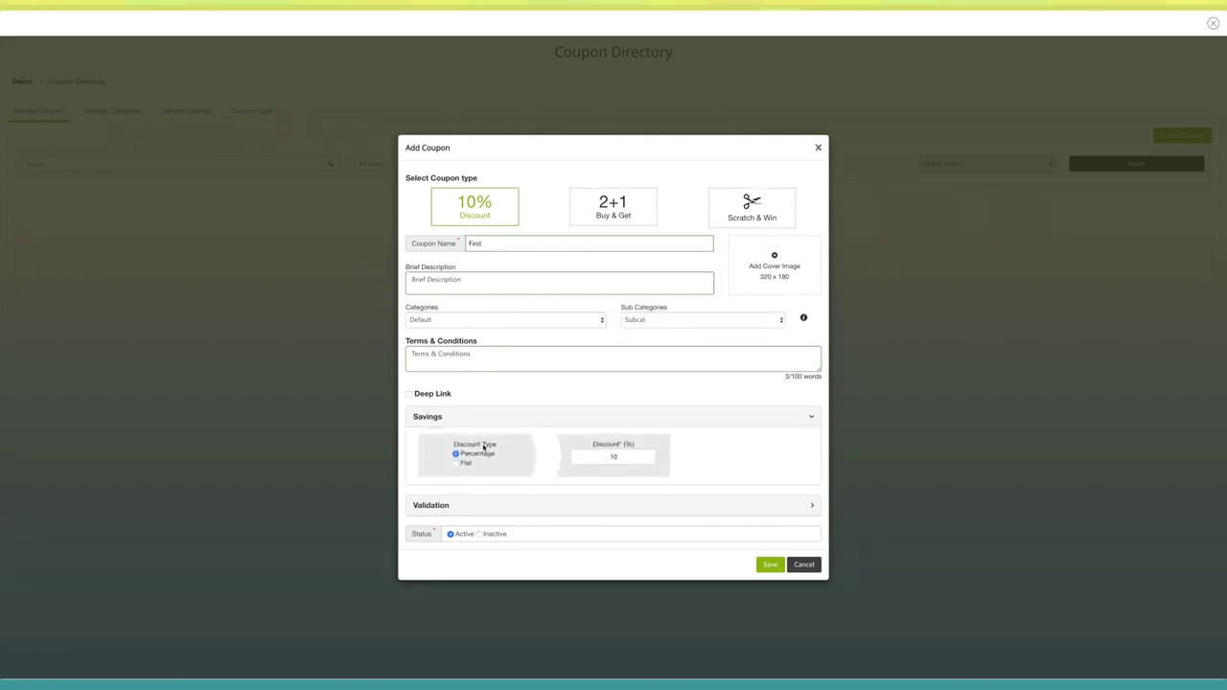
pyautogui.click(623, 458)
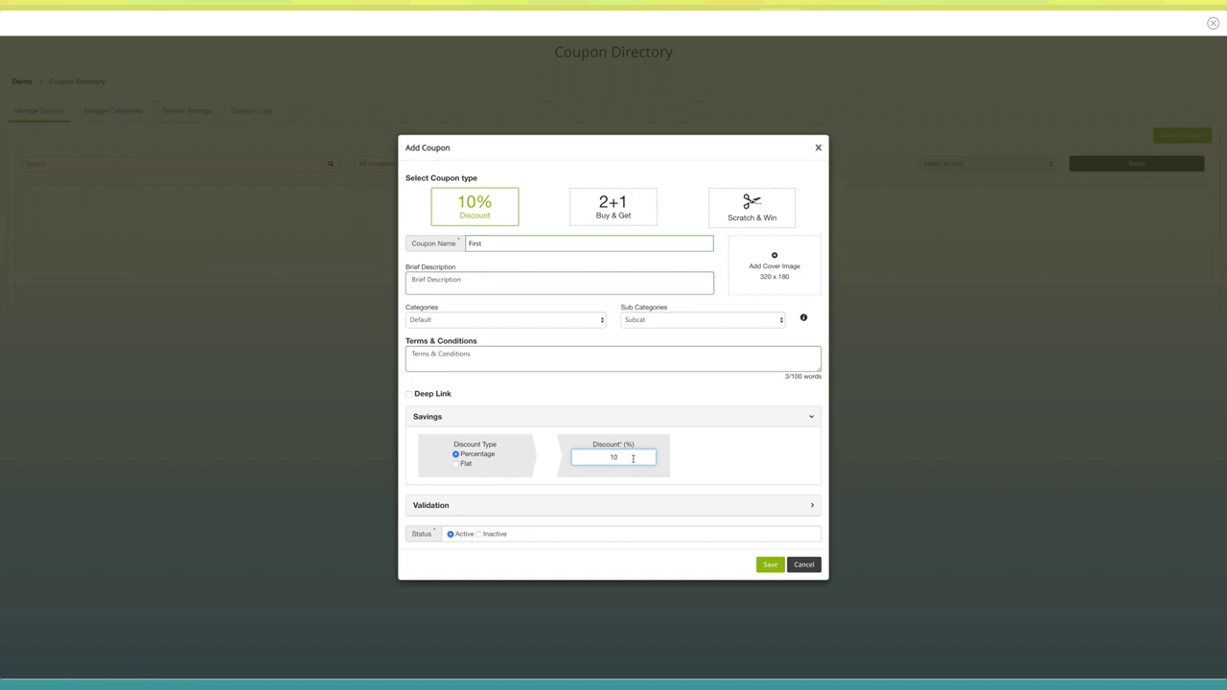
pyautogui.click(465, 464)
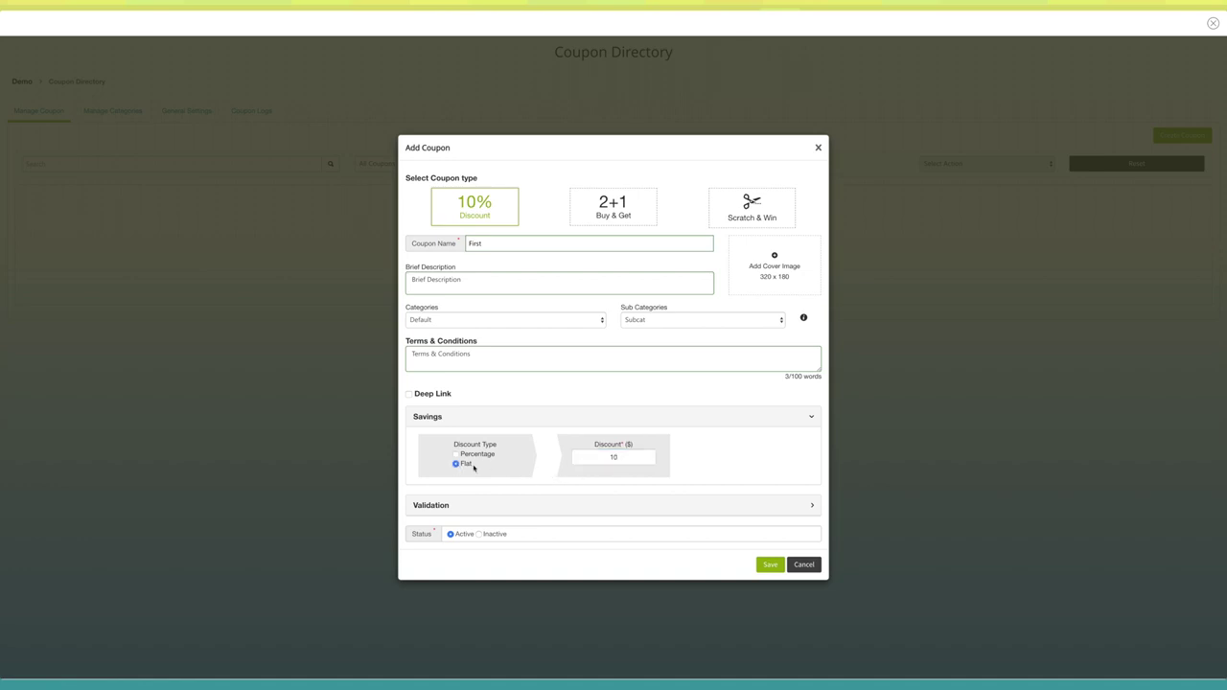
pyautogui.click(619, 458)
pyautogui.click(603, 480)
pyautogui.click(581, 504)
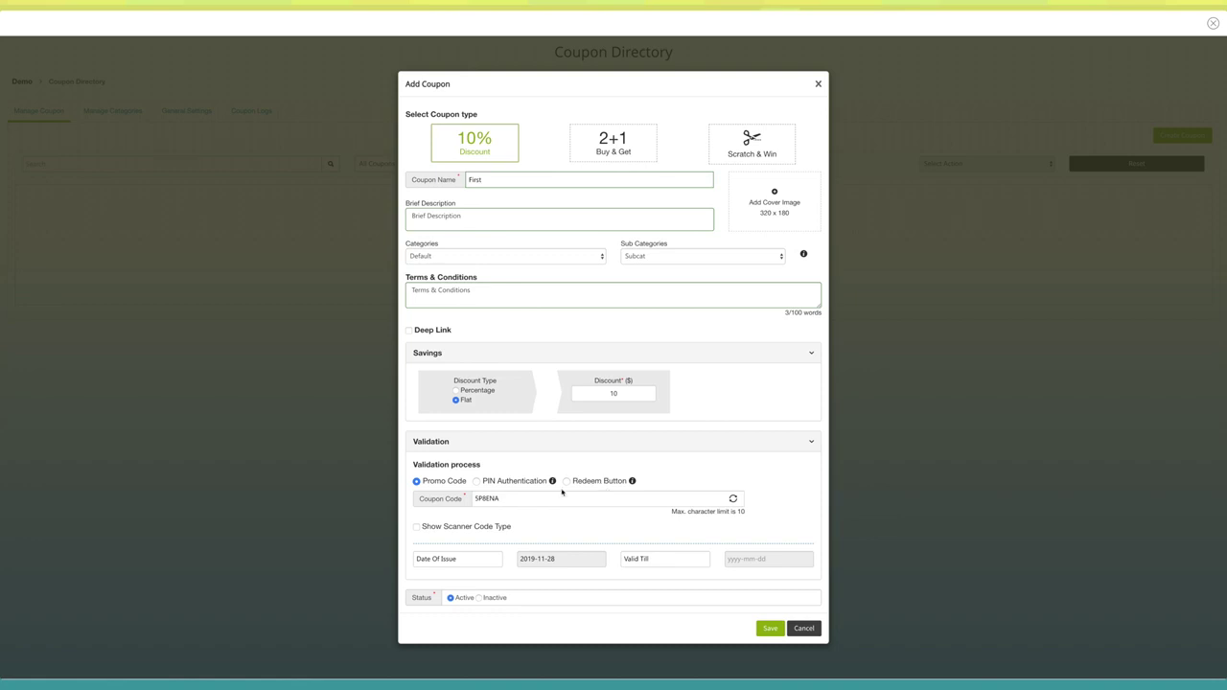
pyautogui.click(505, 498)
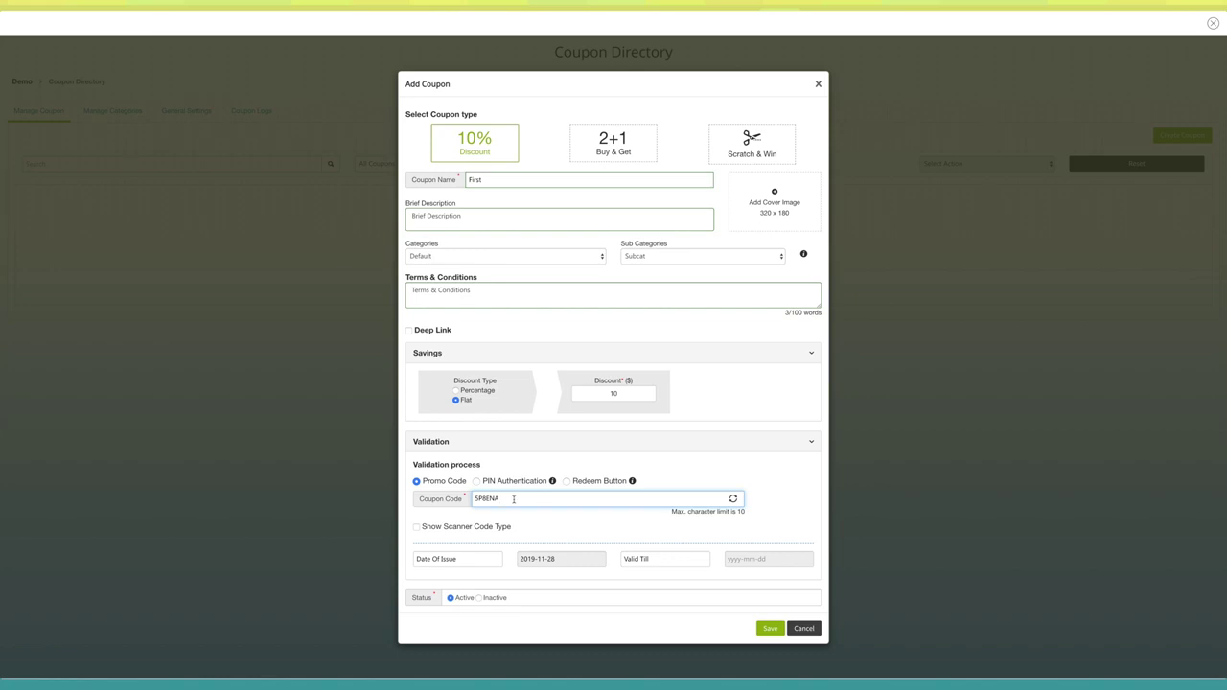
# Examine the PIN Authentication and Redeem Button validation options, including the Reusable coupon type, and return the validation process to Promo Code.
pyautogui.click(477, 481)
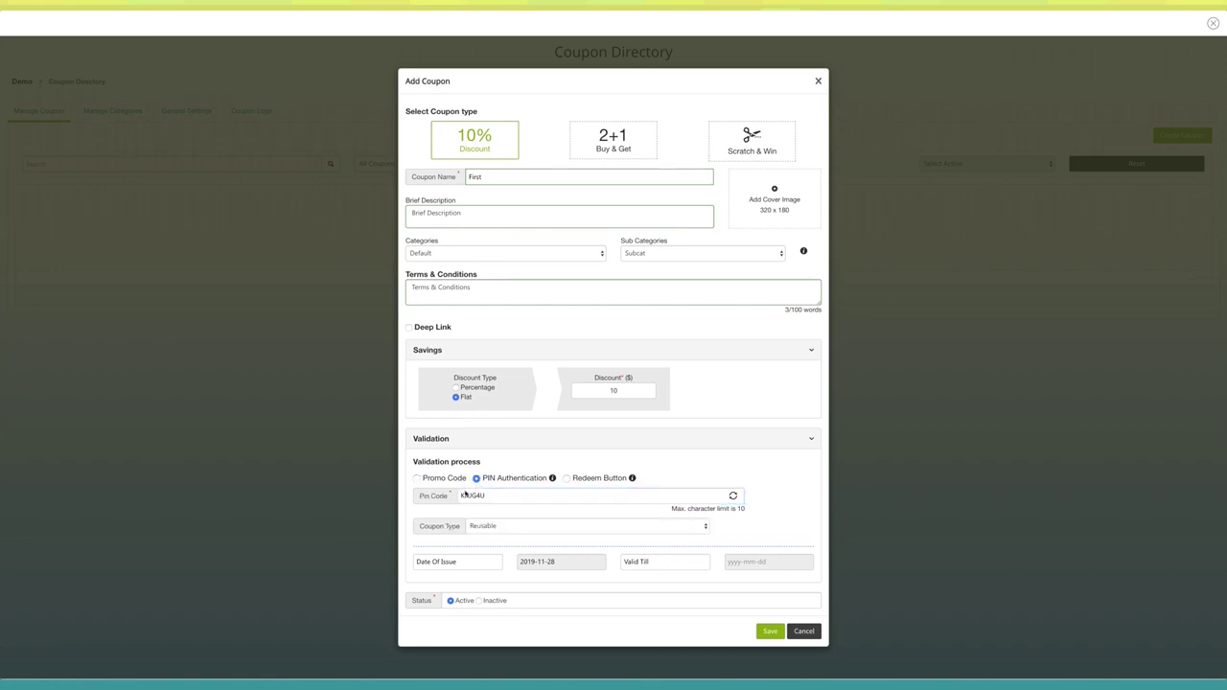
pyautogui.click(497, 496)
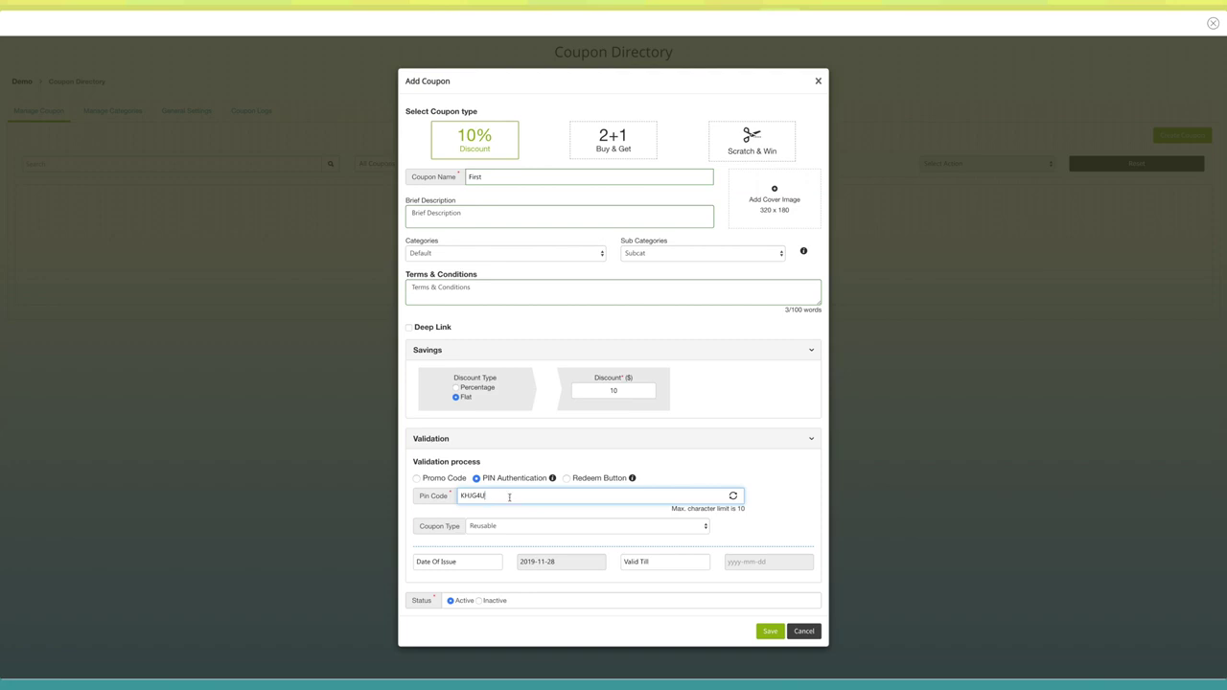
pyautogui.click(571, 479)
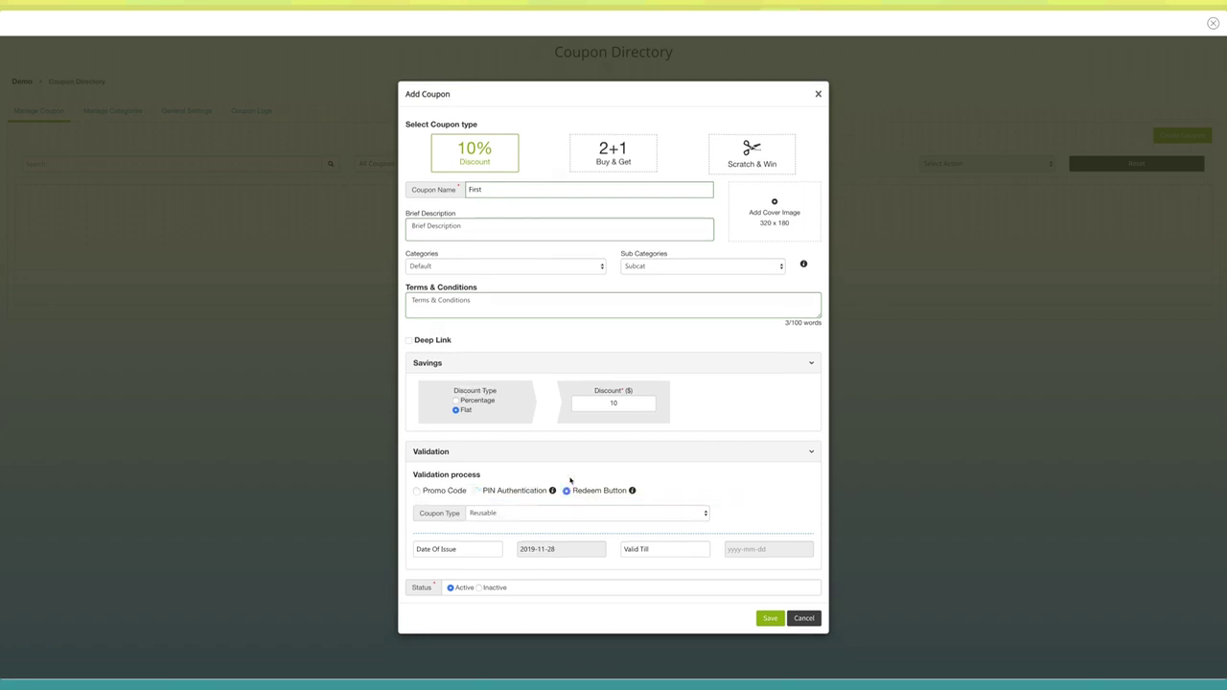
pyautogui.click(500, 516)
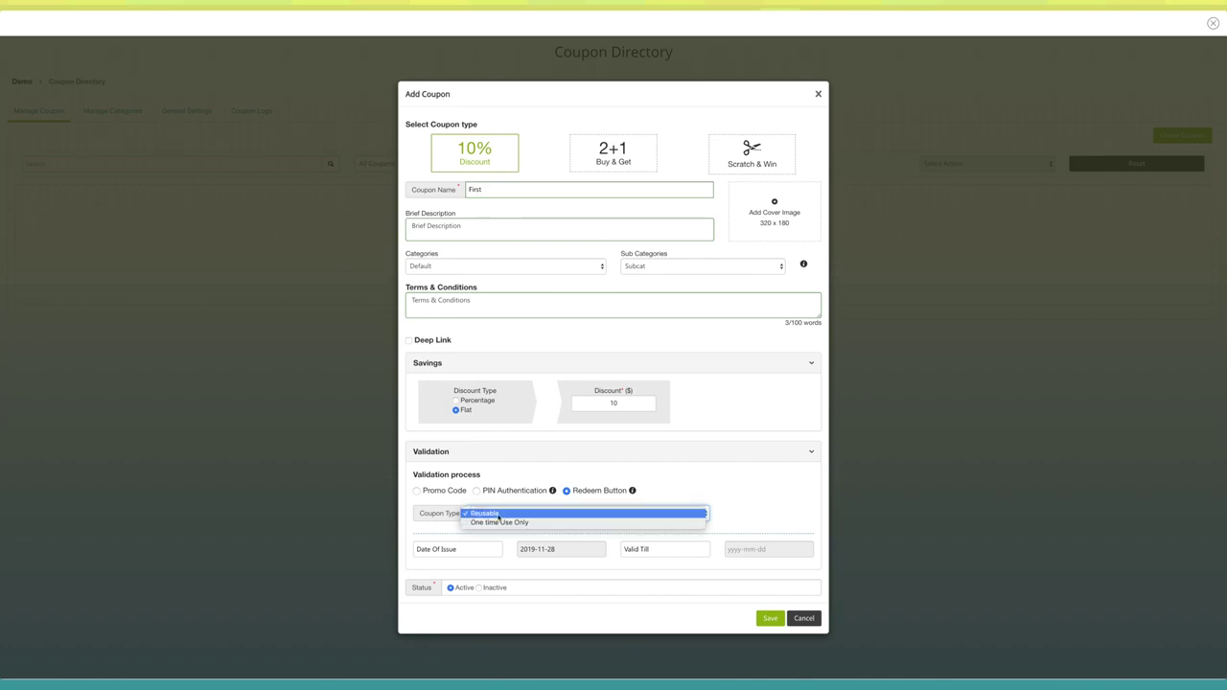
pyautogui.click(498, 515)
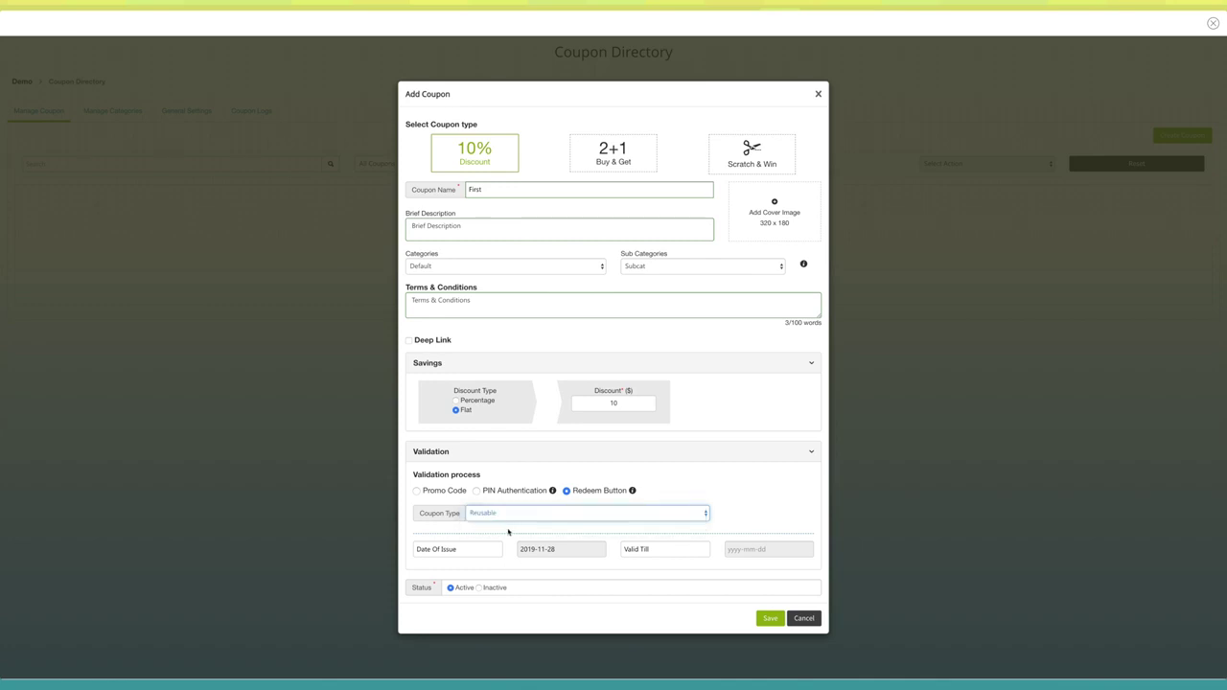
pyautogui.click(416, 490)
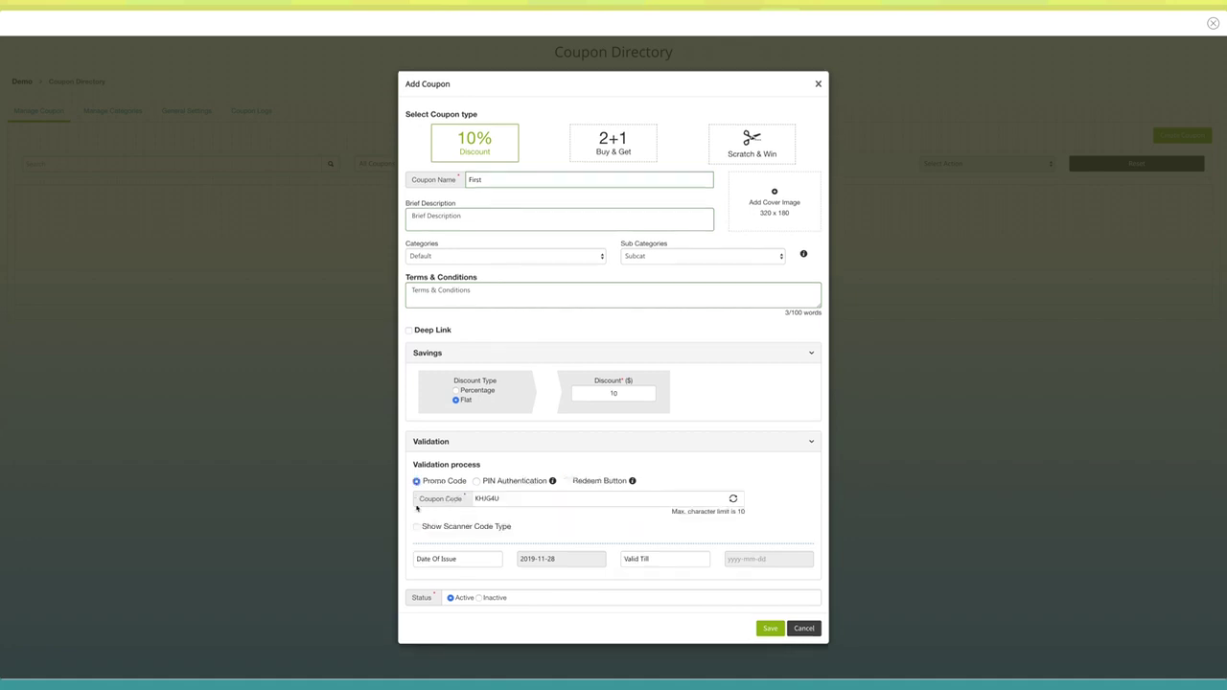
# Enable Show Scanner Code Type with QR Code and set the coupon's date of issue to 2019-11-28.
pyautogui.click(416, 526)
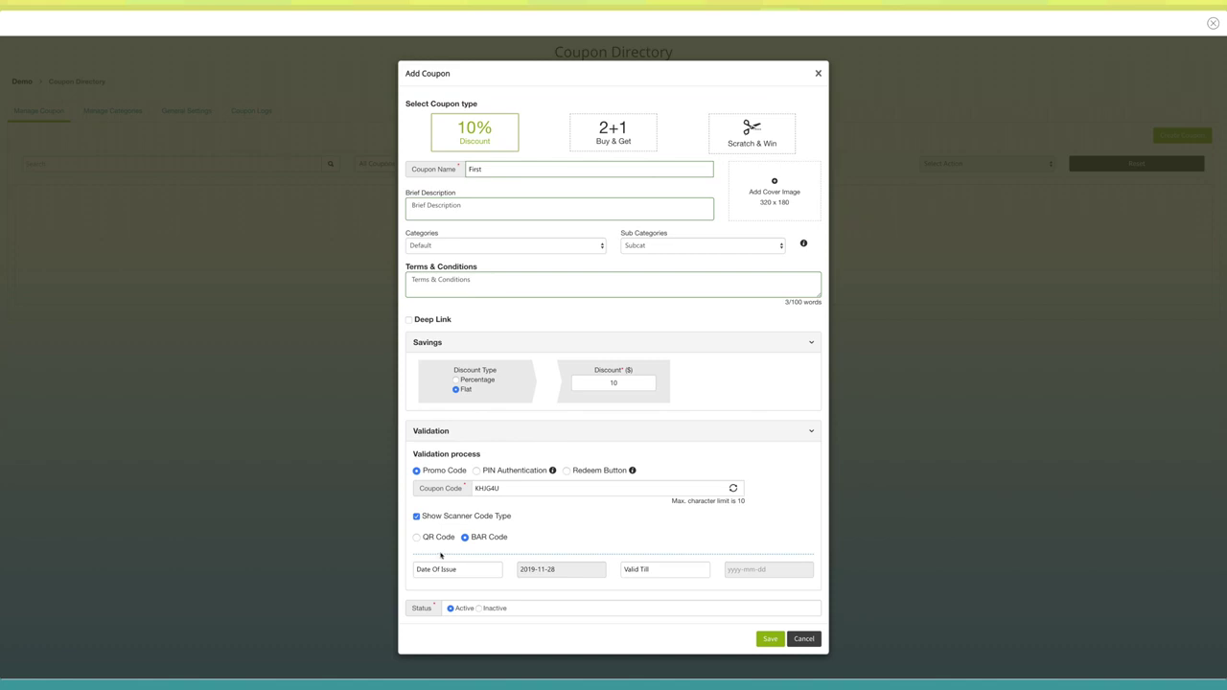
pyautogui.click(416, 538)
pyautogui.click(561, 570)
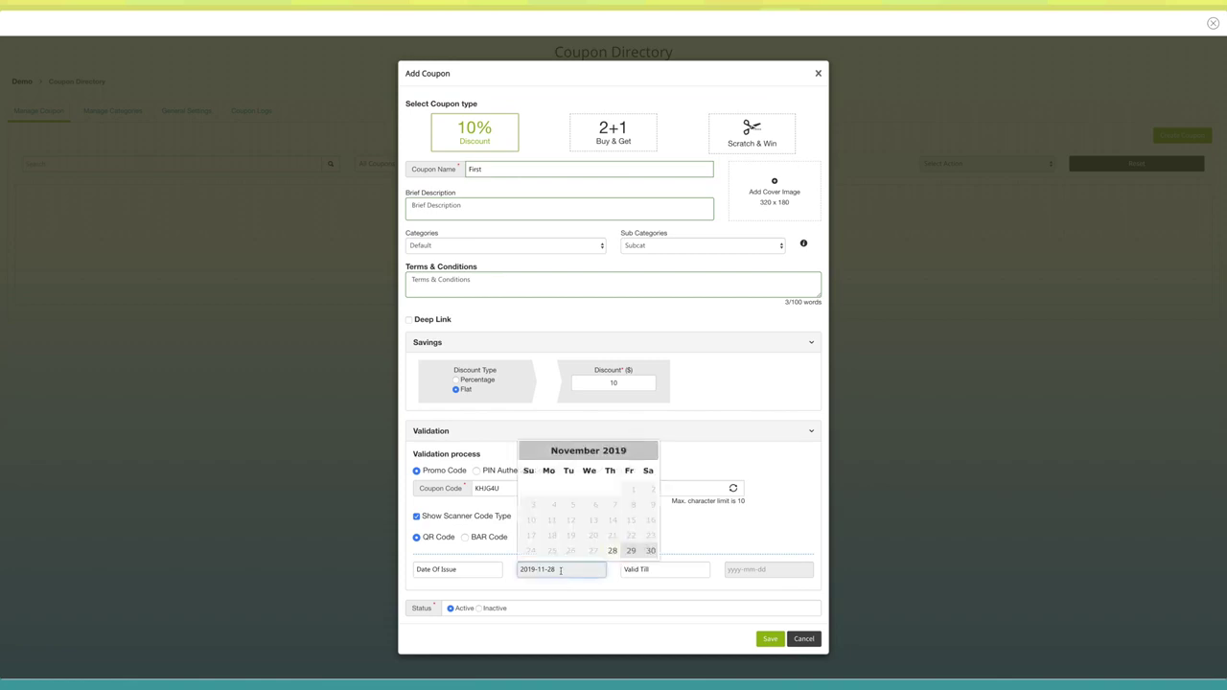
pyautogui.click(611, 553)
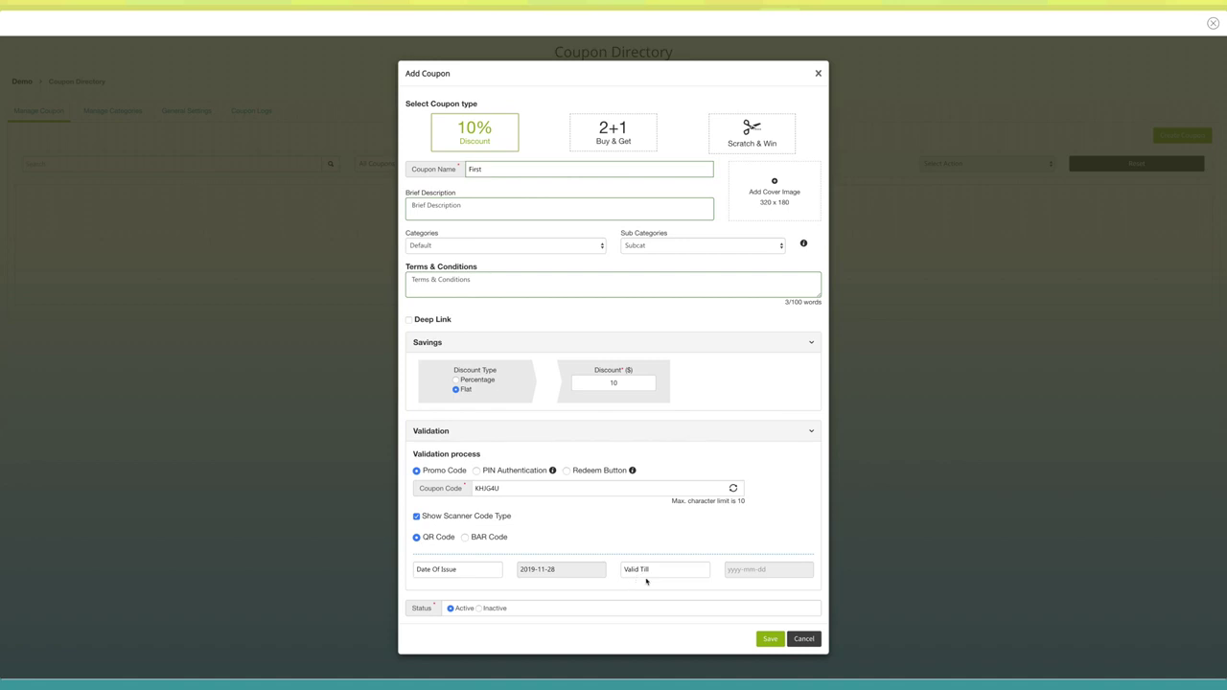
# Set the coupon's Valid Till date to 2019-11-29 and save the coupon.
pyautogui.click(744, 572)
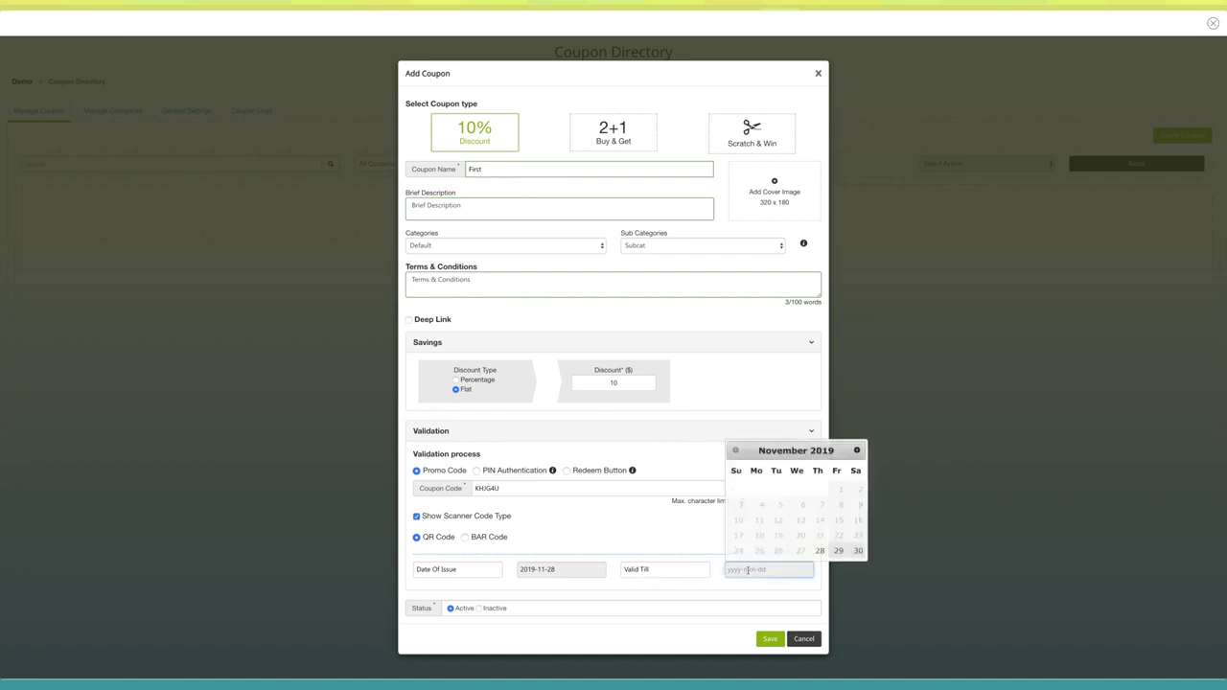
pyautogui.click(841, 556)
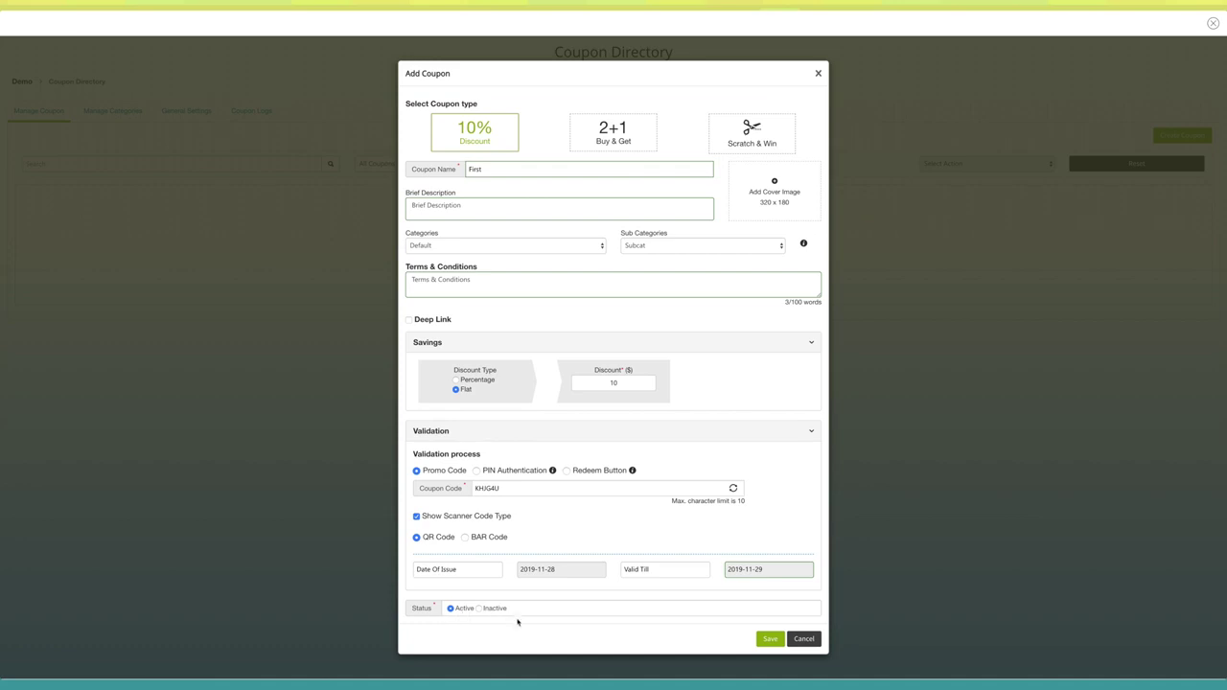
pyautogui.click(770, 639)
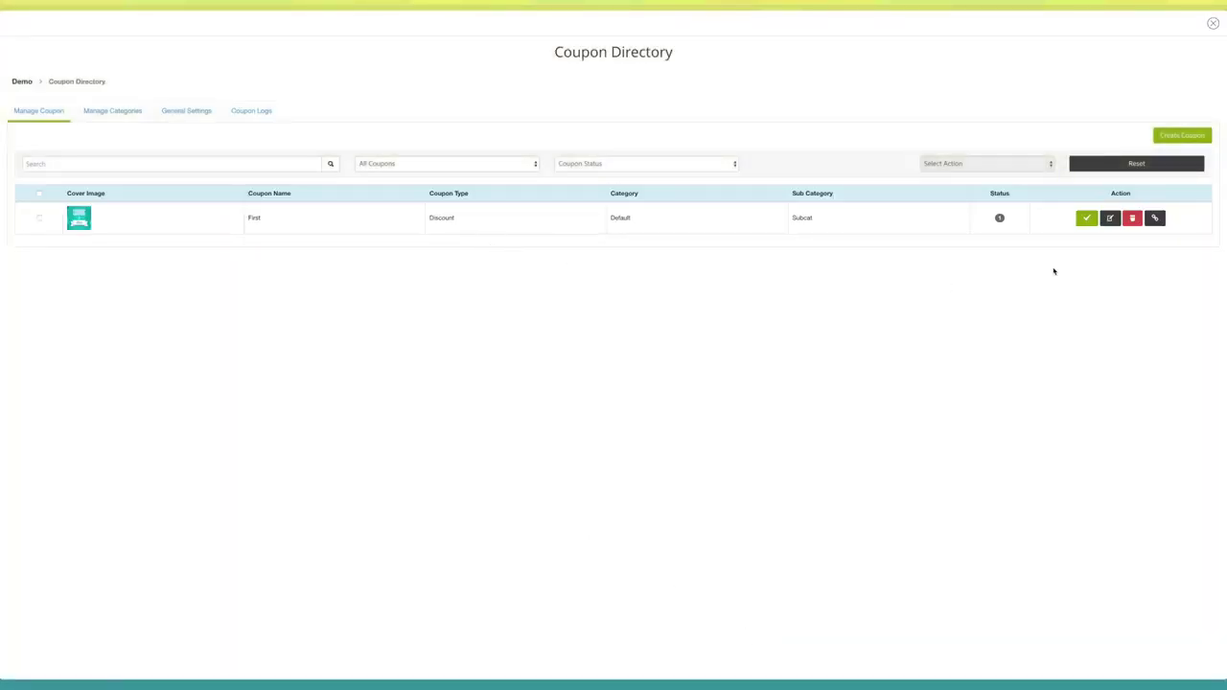
# Create a new Buy & Get coupon named "Get" with the brief description "Description".
pyautogui.click(1169, 137)
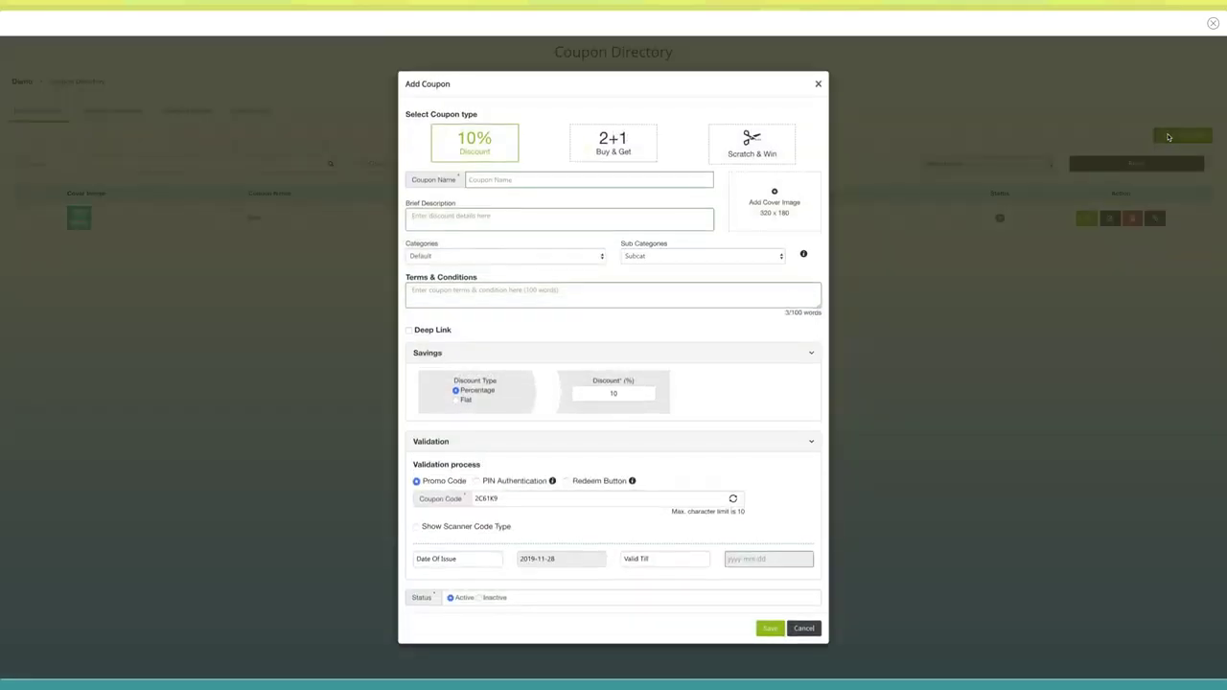
pyautogui.click(607, 153)
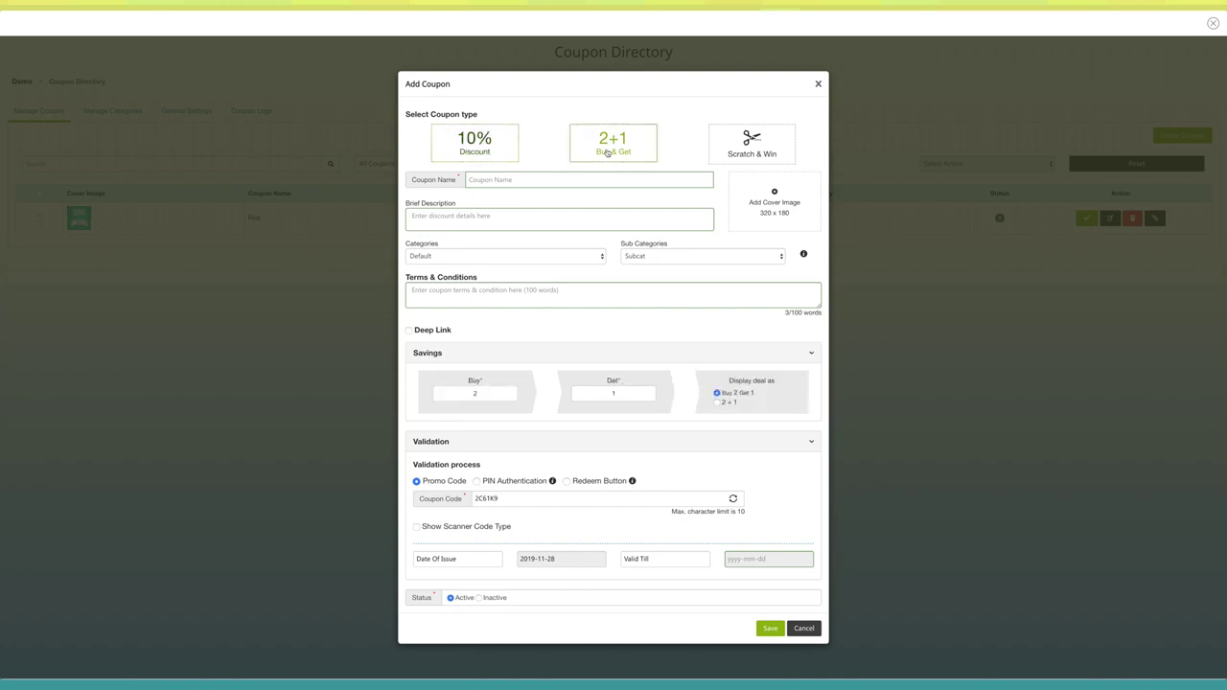
pyautogui.click(489, 179)
pyautogui.write('Get')
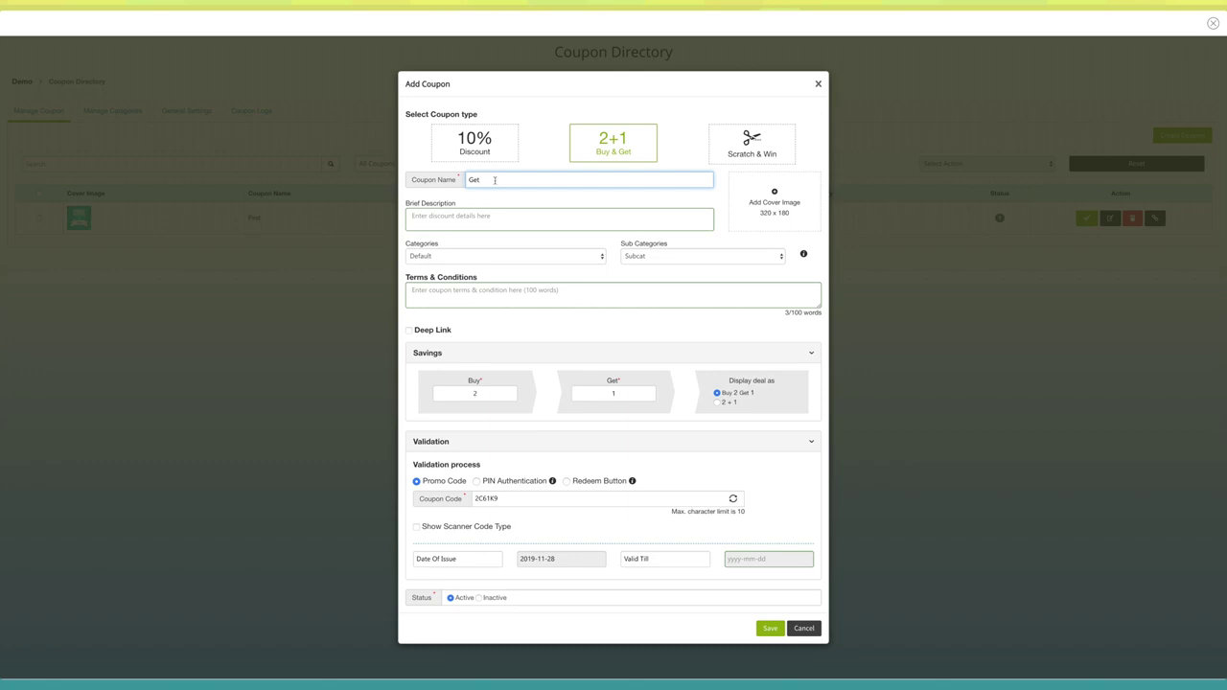
pyautogui.click(491, 196)
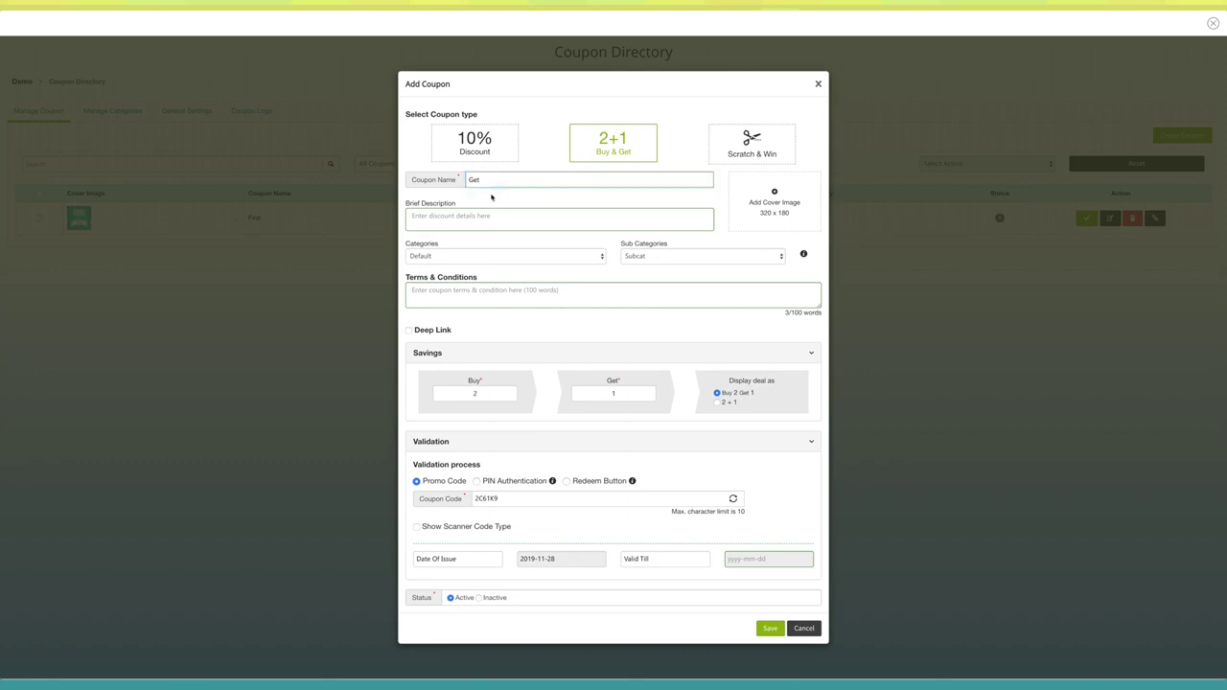
pyautogui.click(474, 213)
# Keep the Buy & Get coupon in the Default category and enter "Terms & Conditions" as its terms and conditions.
pyautogui.click(541, 259)
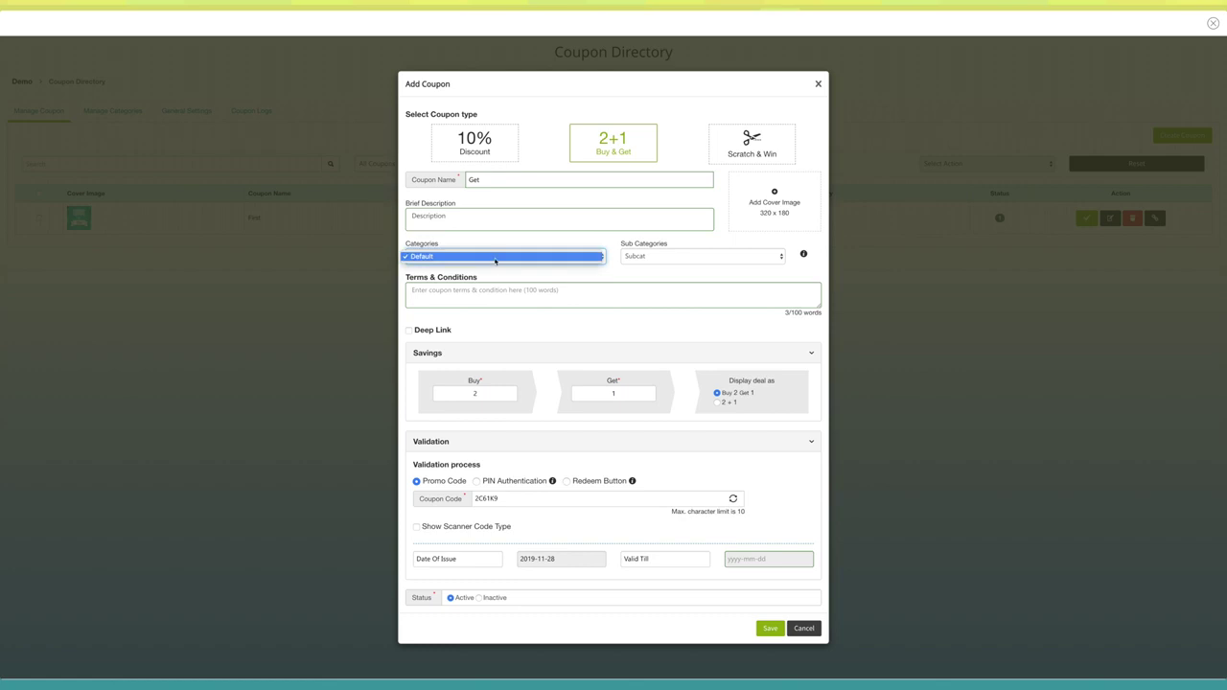
pyautogui.click(496, 257)
pyautogui.click(474, 299)
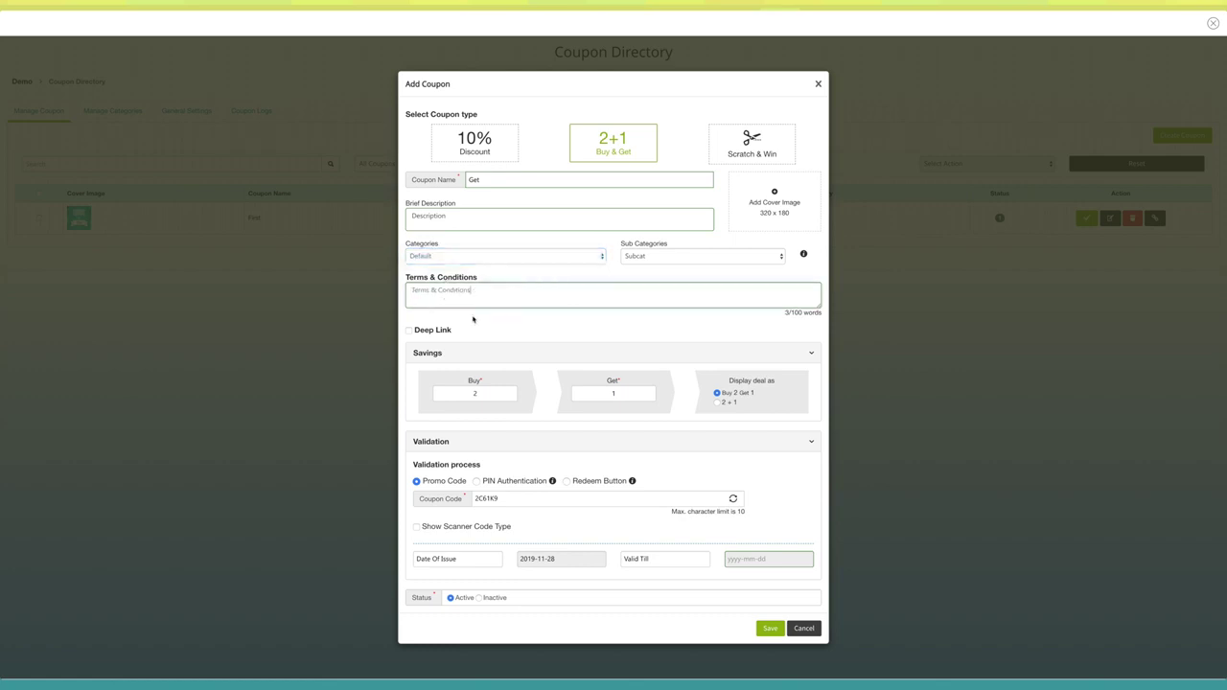
pyautogui.click(473, 321)
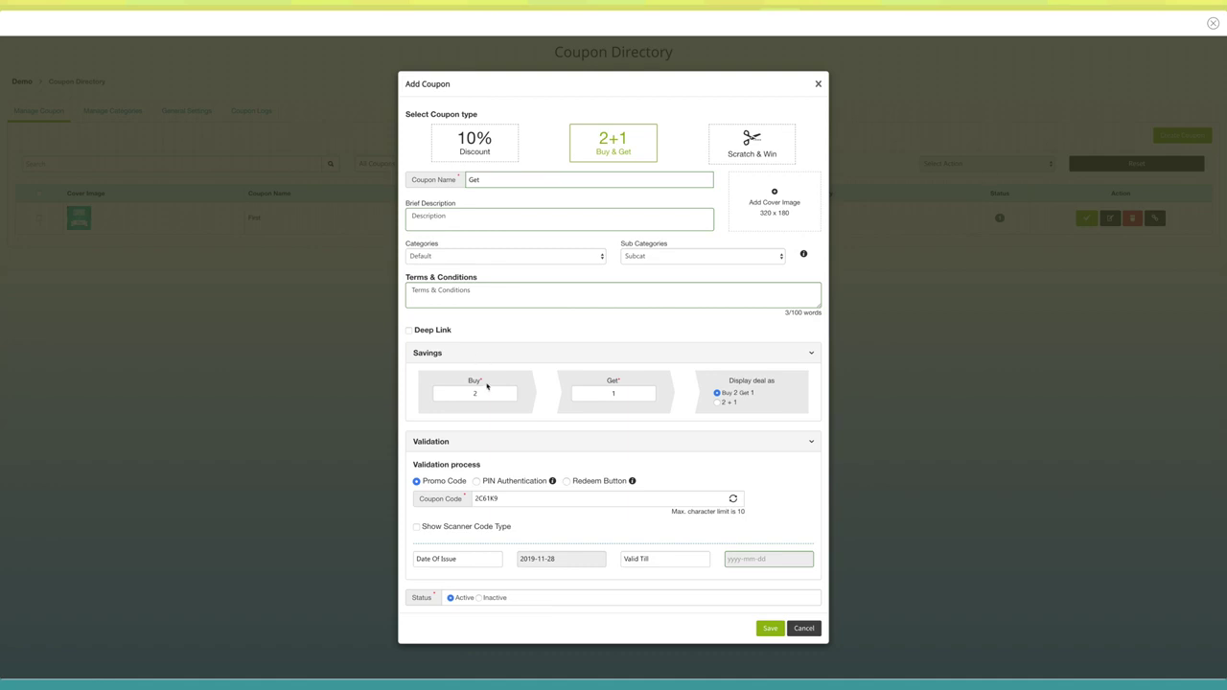
# Keep the savings at Buy 2 and Get 1, and enable Show Scanner Code Type with BAR Code.
pyautogui.click(487, 392)
pyautogui.click(550, 400)
pyautogui.click(621, 396)
pyautogui.click(654, 412)
pyautogui.click(505, 503)
pyautogui.click(514, 518)
pyautogui.click(416, 529)
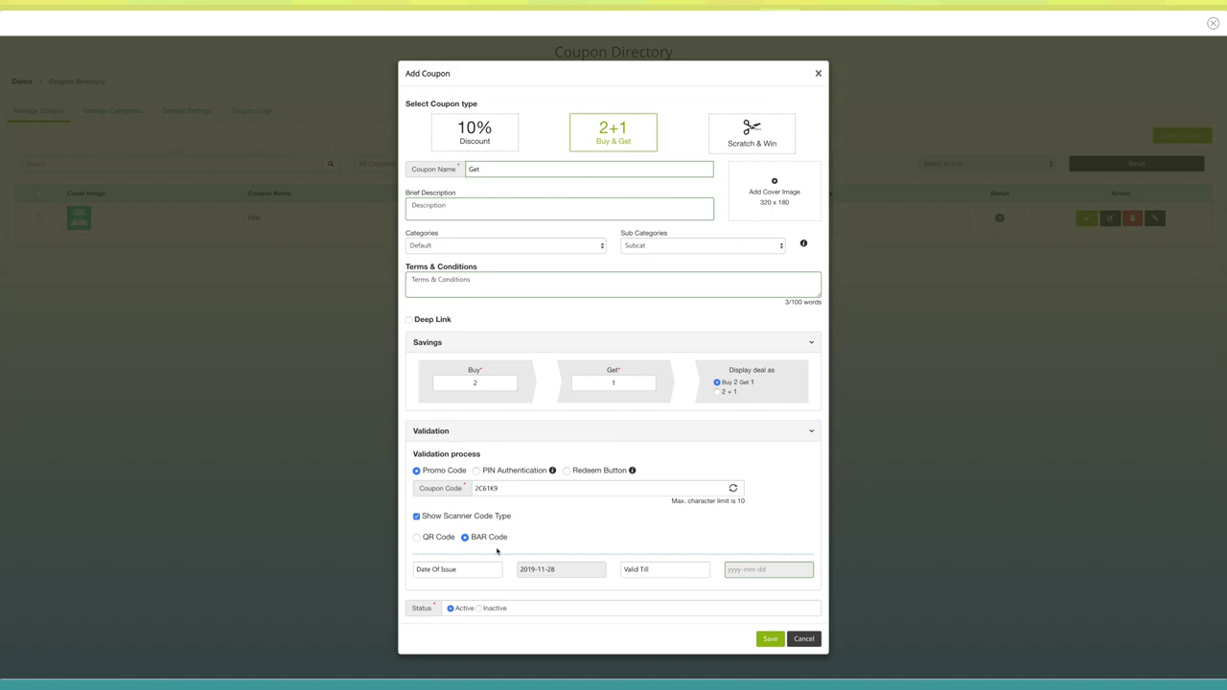
# Set the Buy & Get coupon's validity from 2019-11-28 to 2019-11-29 and save the coupon.
pyautogui.click(566, 570)
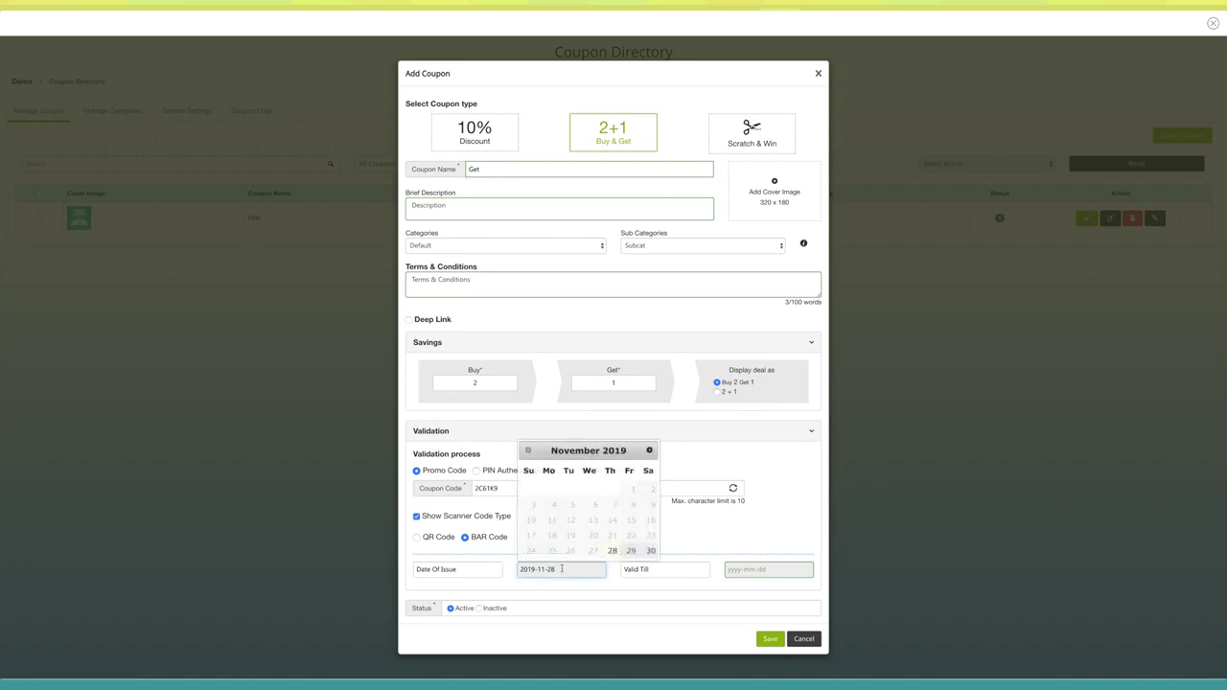
pyautogui.click(614, 552)
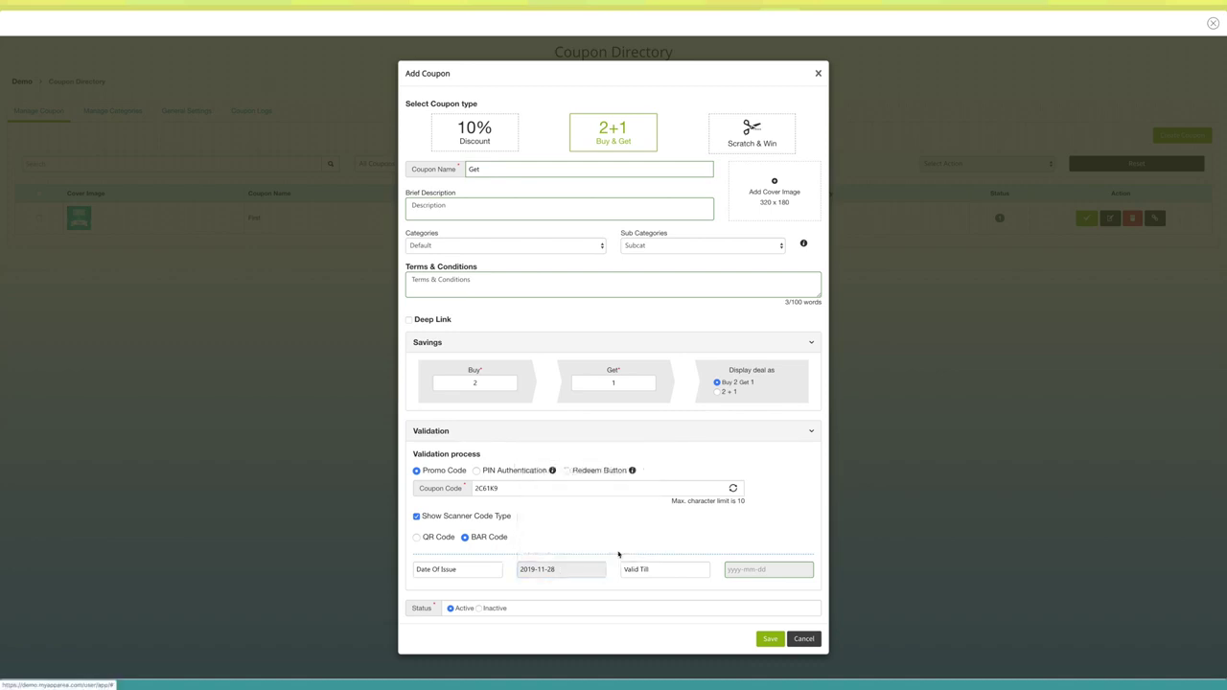
pyautogui.click(760, 570)
pyautogui.click(838, 550)
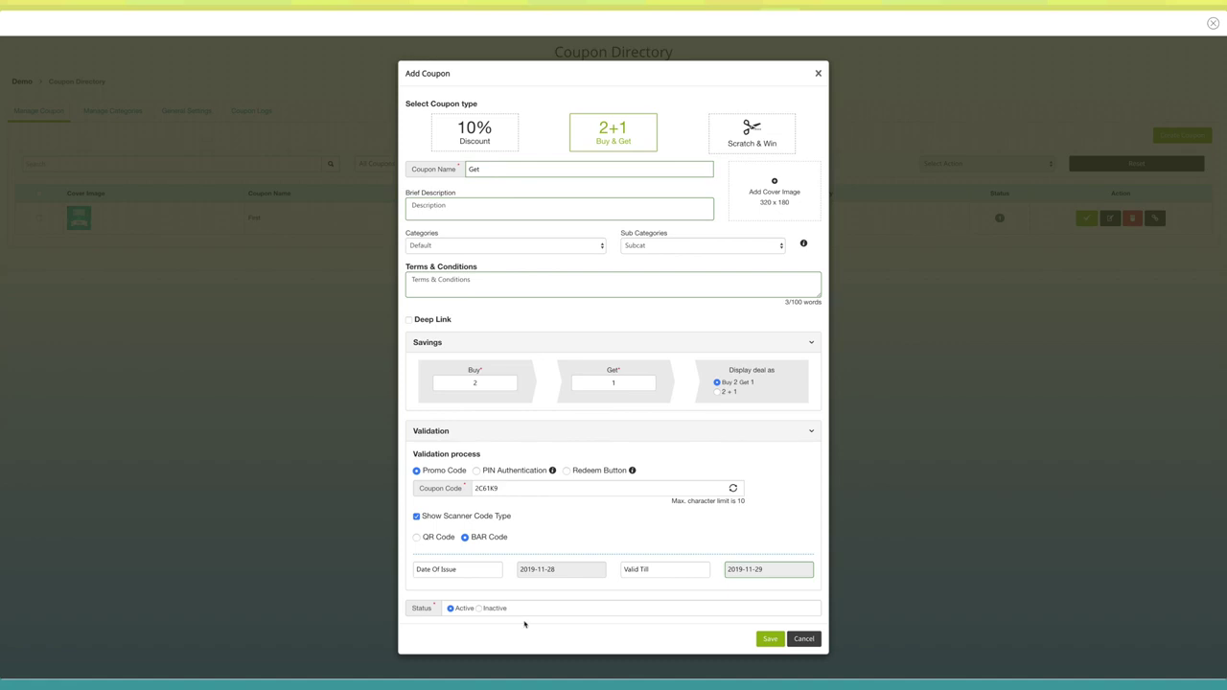
pyautogui.click(769, 640)
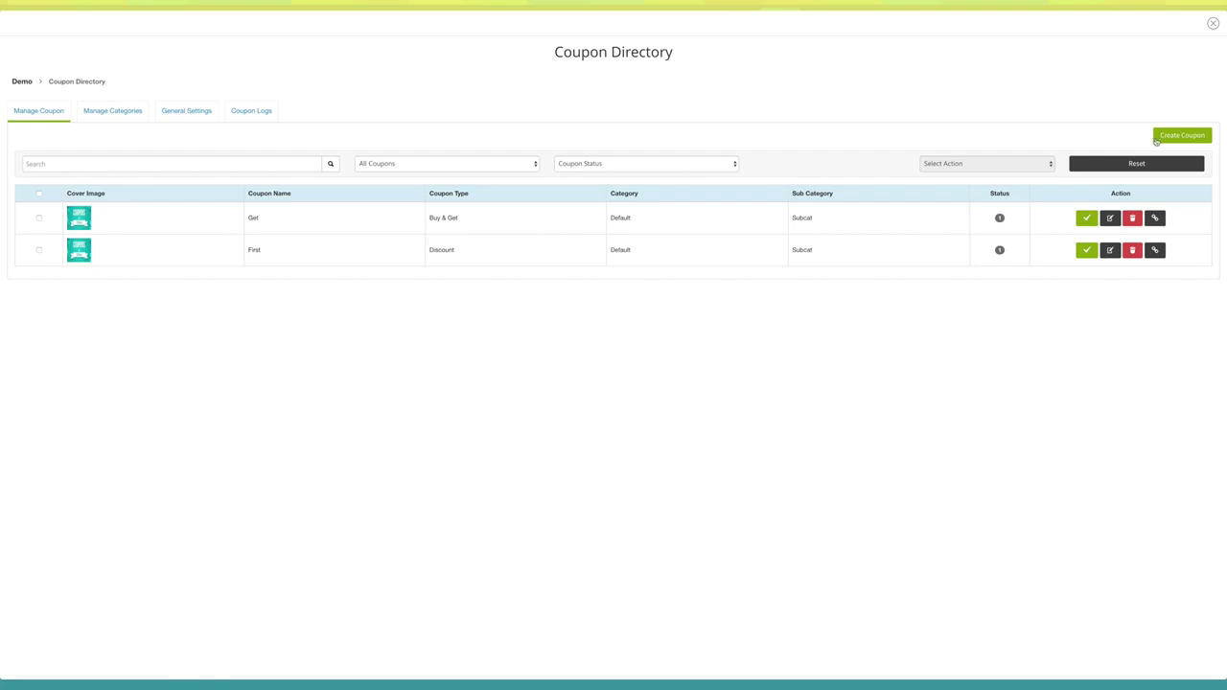
# Create a new Scratch & Win coupon named "GET" with the brief description "Terms & Conditions".
pyautogui.click(1159, 136)
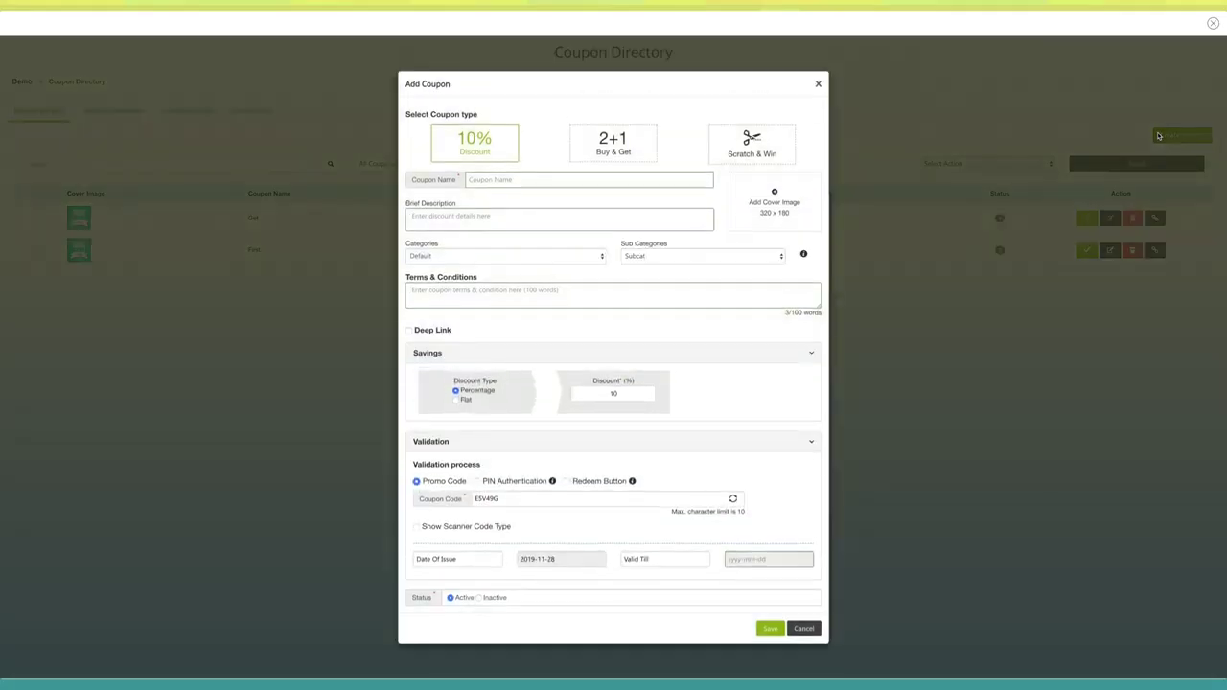
pyautogui.click(740, 151)
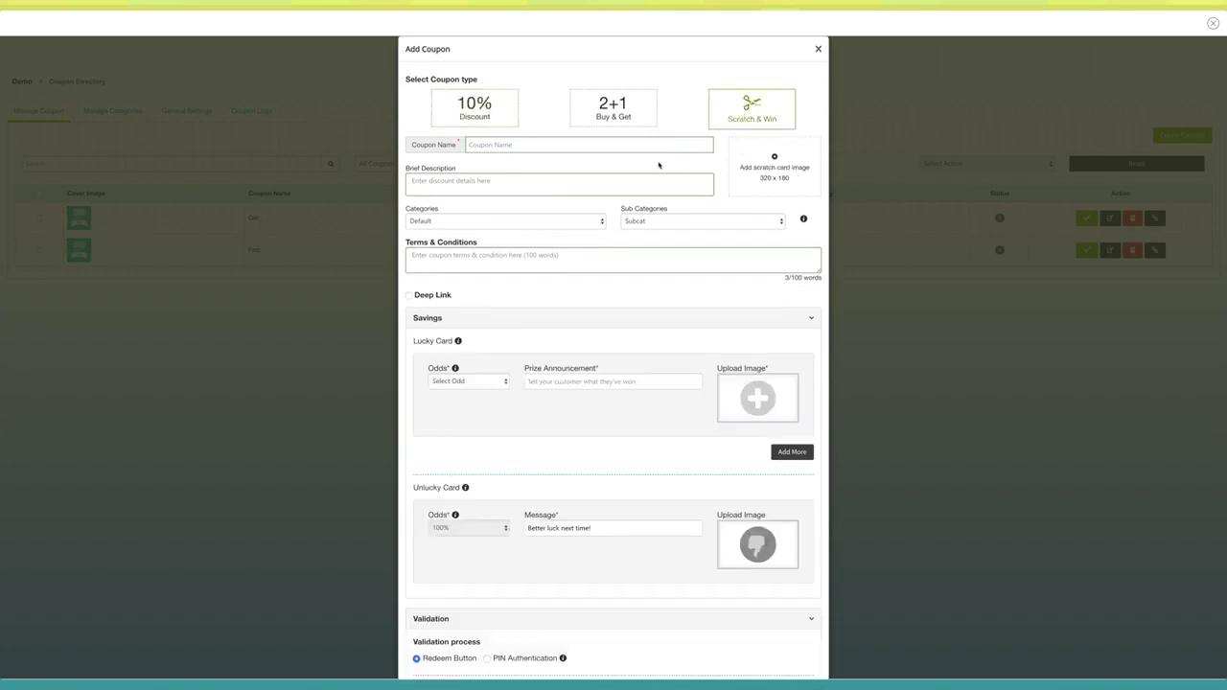
pyautogui.click(495, 146)
pyautogui.write('GET')
pyautogui.click(543, 180)
pyautogui.write('Terms & Conditions')
# Keep the Scratch & Win coupon in the Default category and enter "Terms & Conditions" as its terms and conditions.
pyautogui.click(461, 220)
pyautogui.click(460, 223)
pyautogui.click(450, 253)
pyautogui.write('Terms & Conditions')
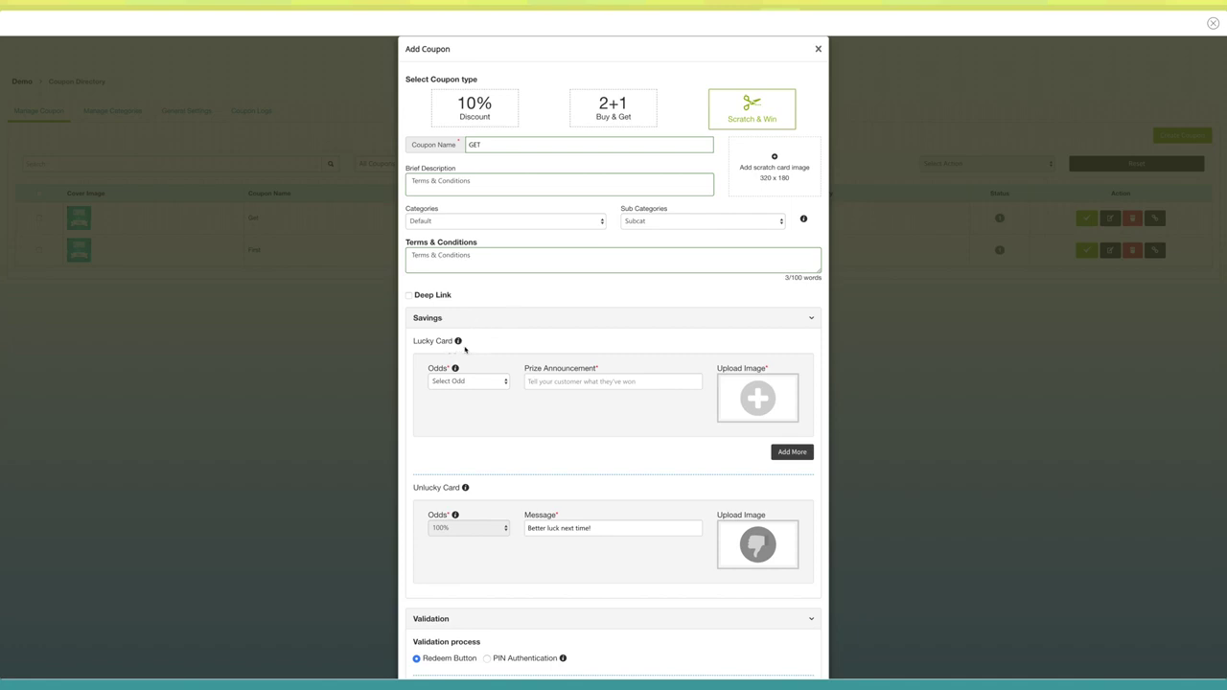
# Set the lucky card's odds to 2% and its prize announcement to "Movies Ticket".
pyautogui.click(501, 384)
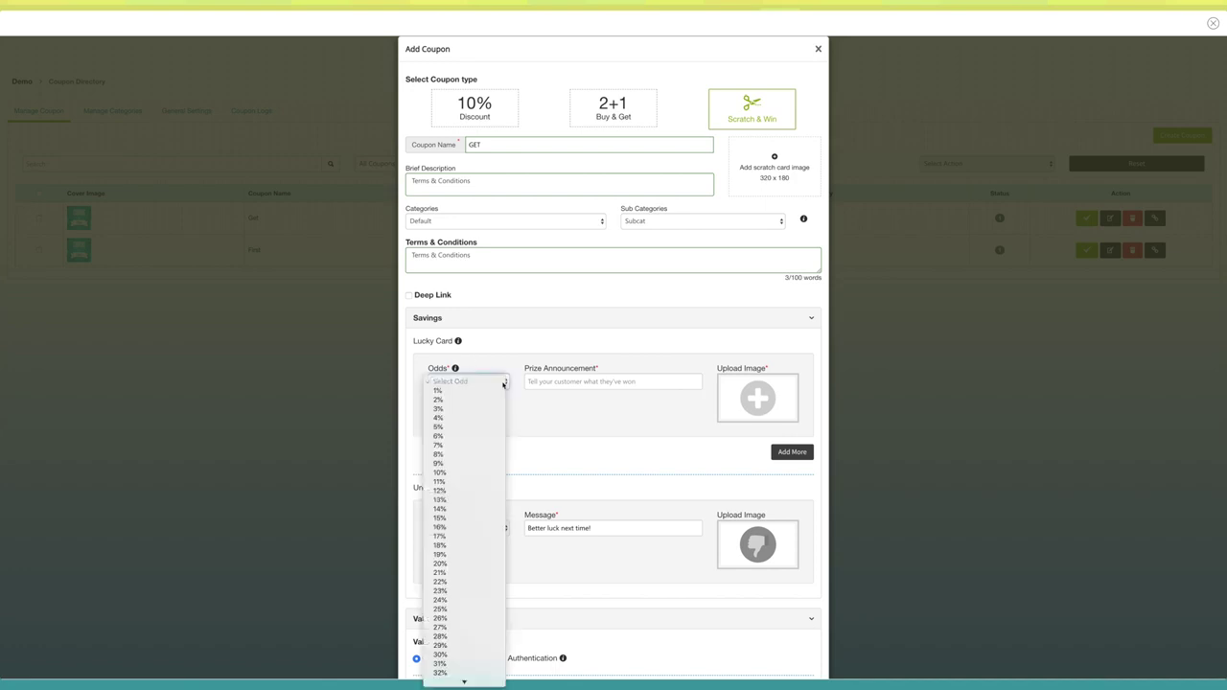
pyautogui.click(449, 400)
pyautogui.click(554, 383)
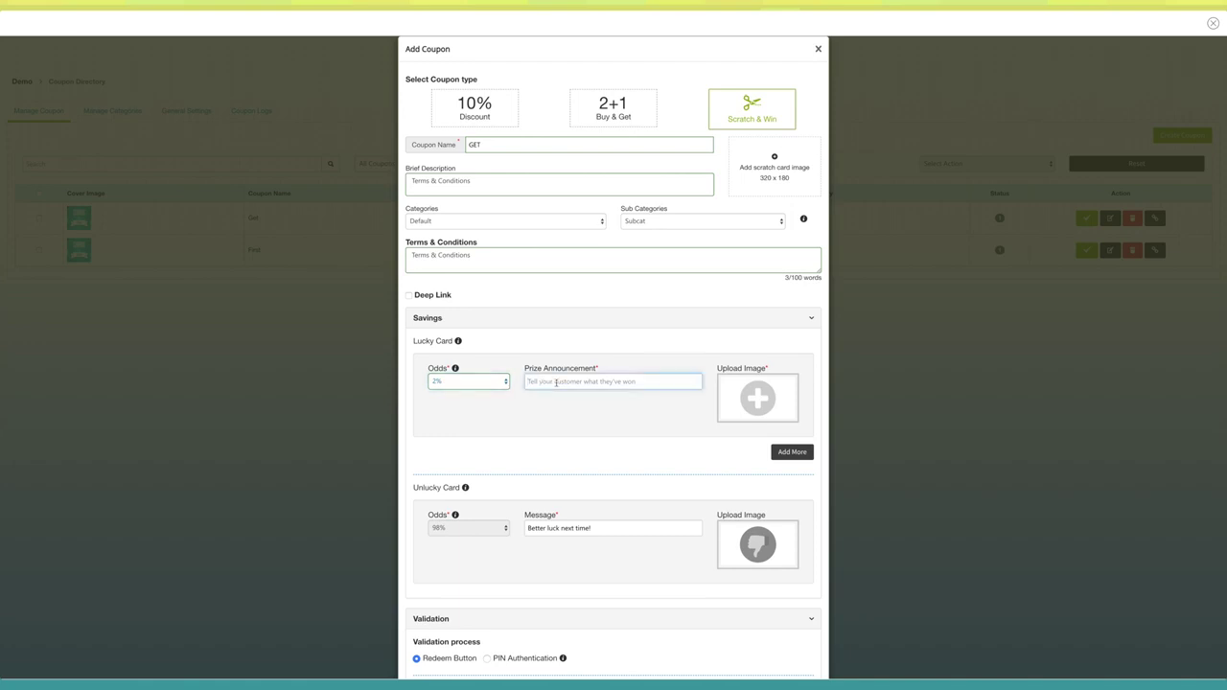
pyautogui.write('Movies Ticket')
# Upload download.jpeg from the Desktop as the lucky card's image and save its crop.
pyautogui.click(757, 398)
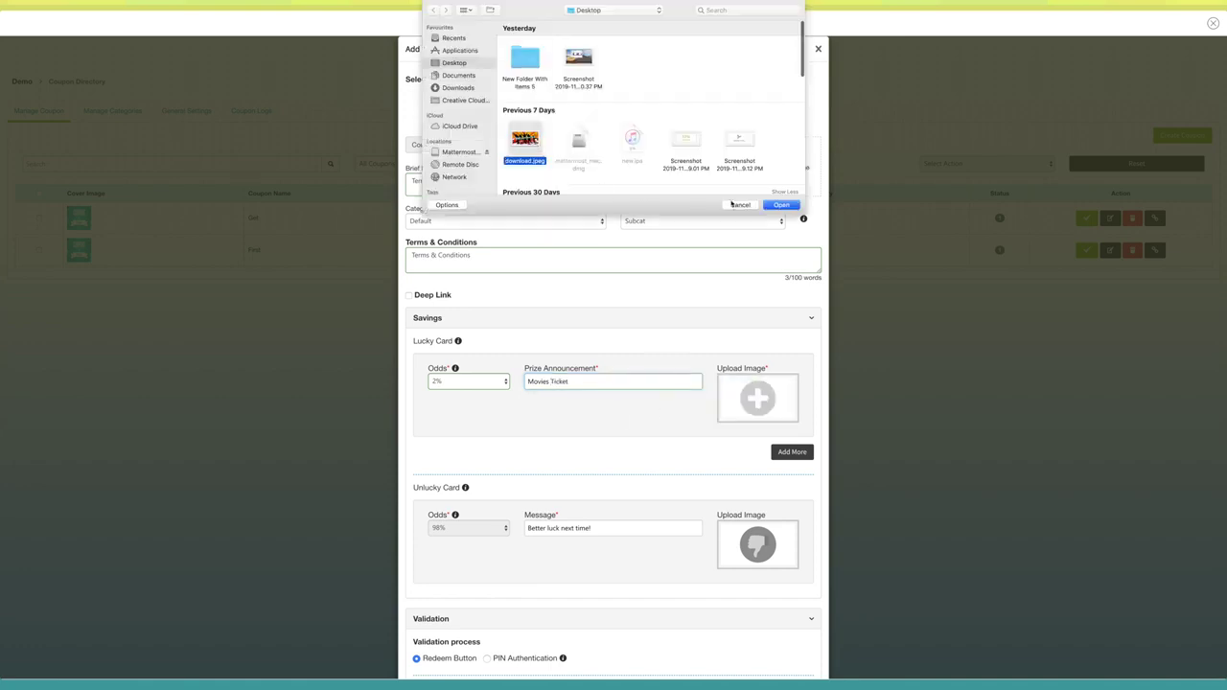
pyautogui.click(782, 204)
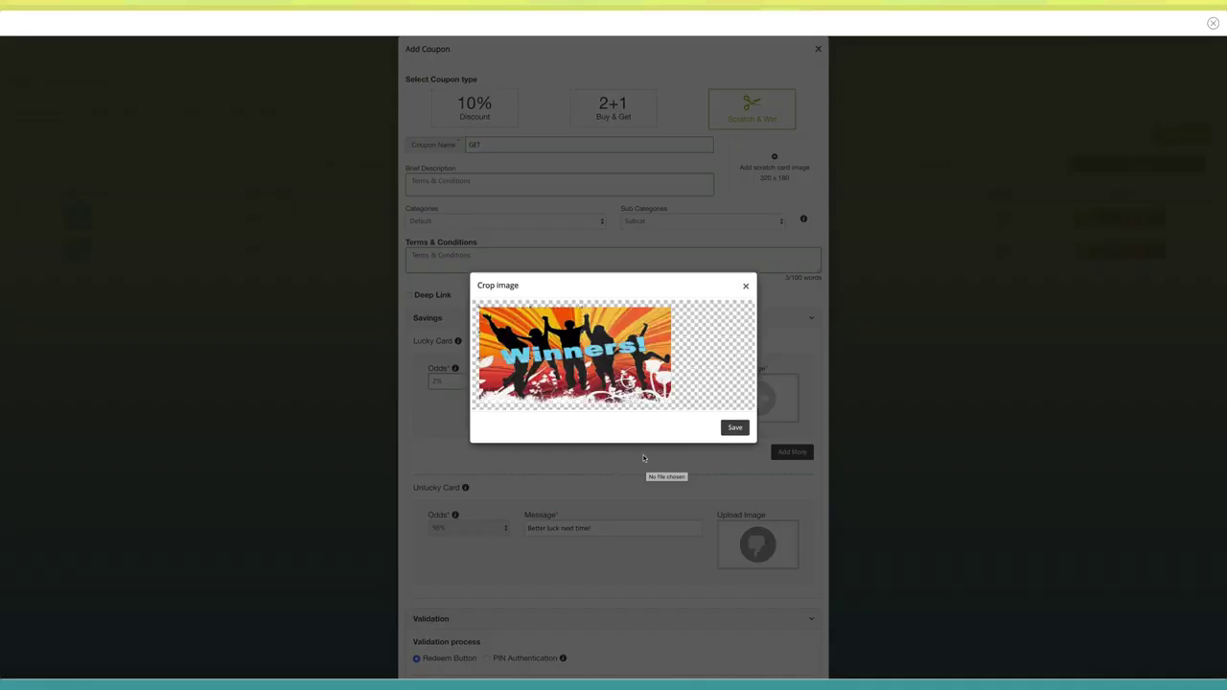
pyautogui.click(736, 428)
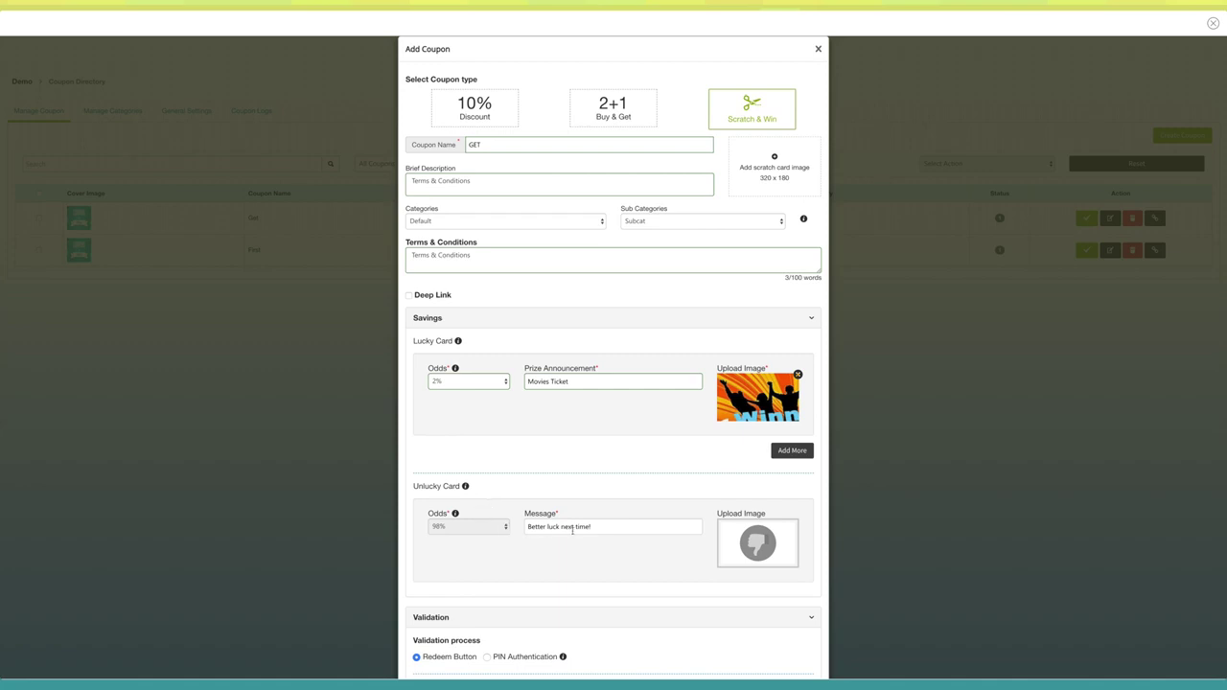
# Keep the unlucky card's message "Better luck next time!" and Redeem Button as the validation process.
pyautogui.click(607, 529)
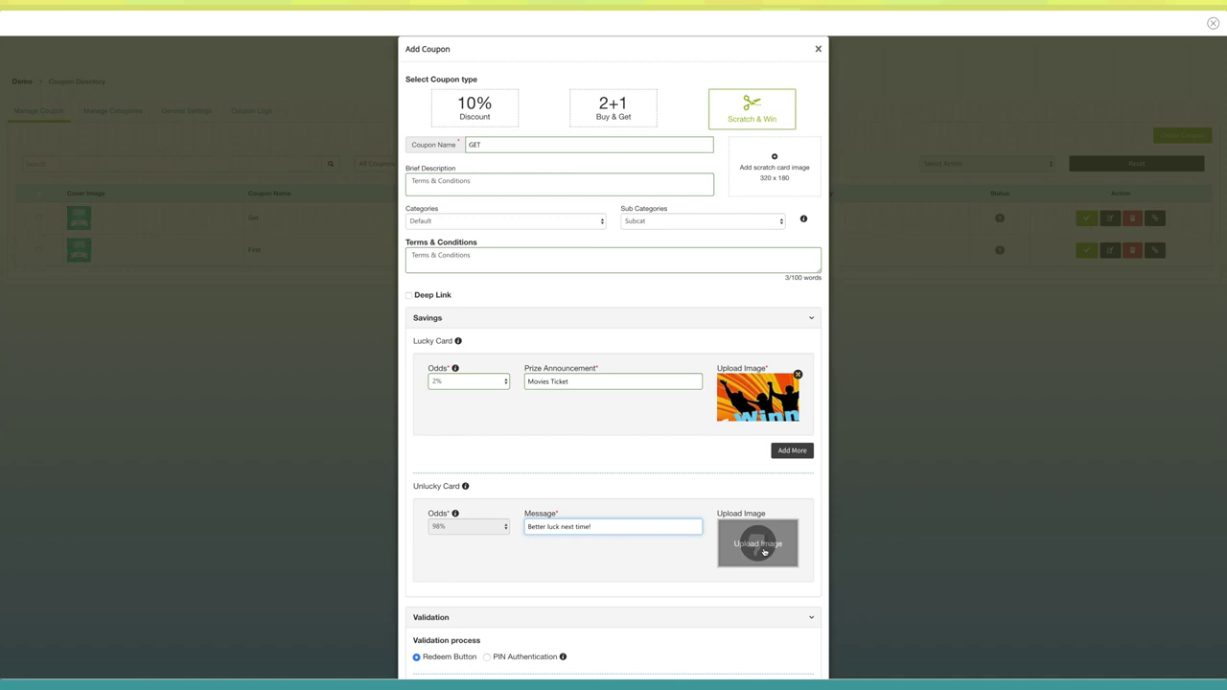
pyautogui.scroll(-2, 671, 537)
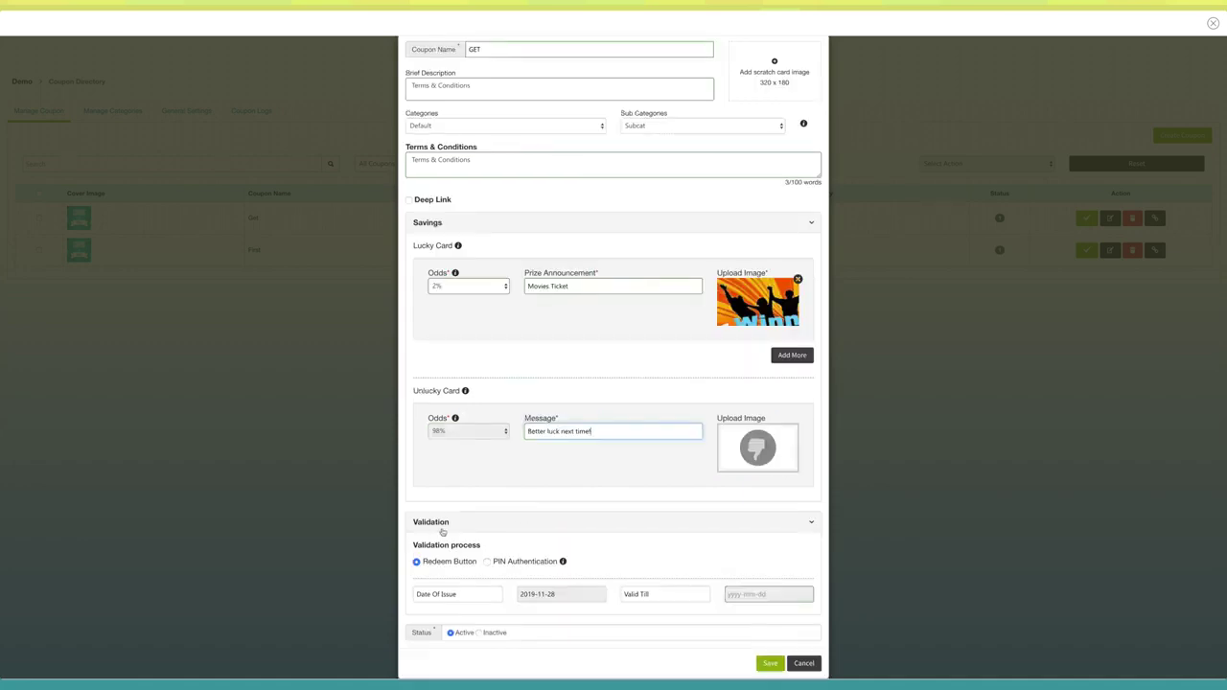
pyautogui.scroll(-1, 432, 574)
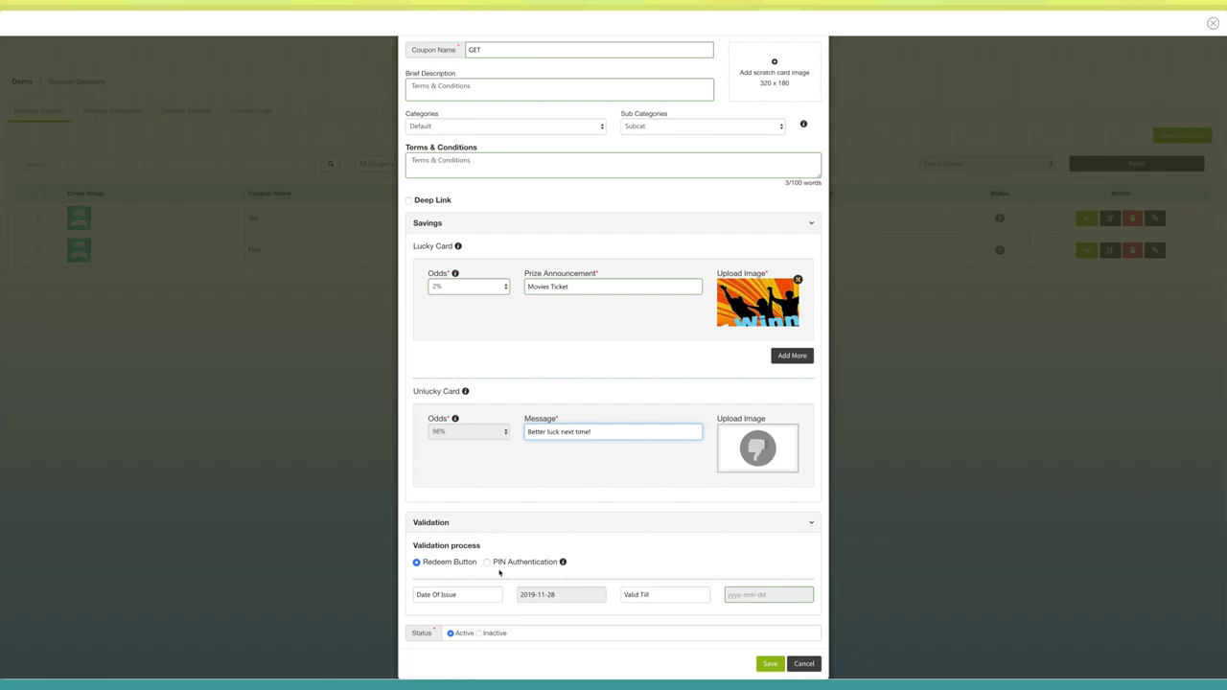
pyautogui.scroll(1, 445, 572)
pyautogui.click(417, 582)
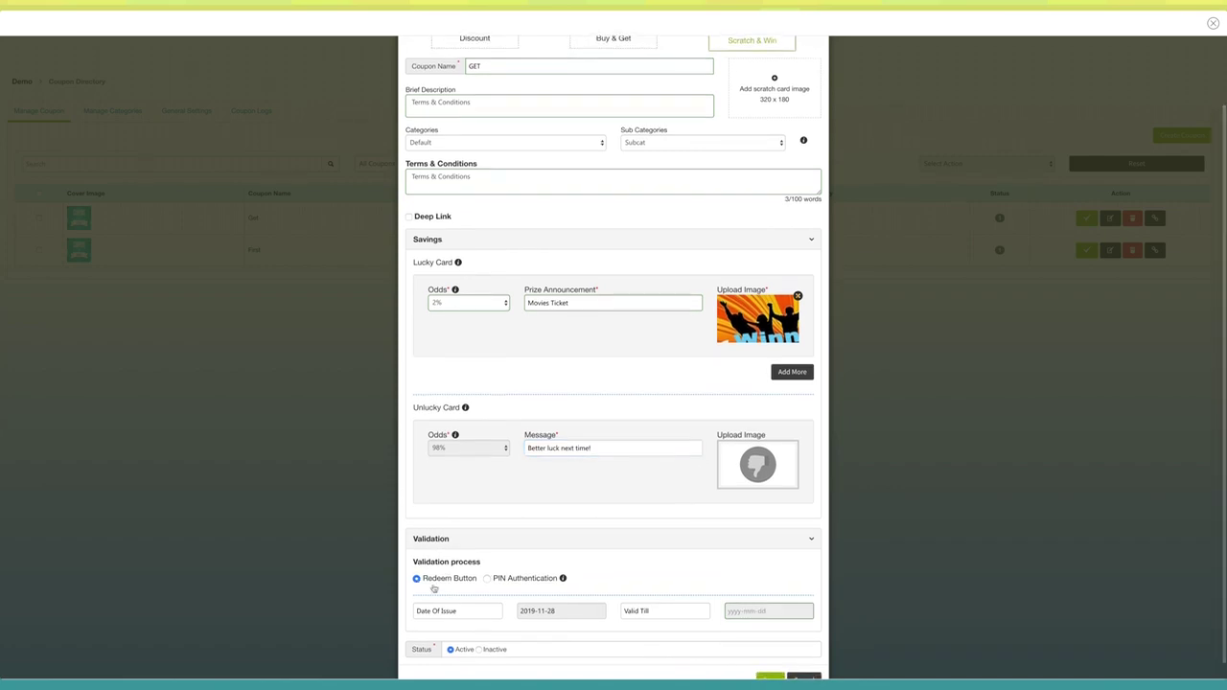
# Set the Scratch & Win coupon's date of issue to 2019-11-28 and its Valid Till date to 2019-11-29.
pyautogui.click(566, 612)
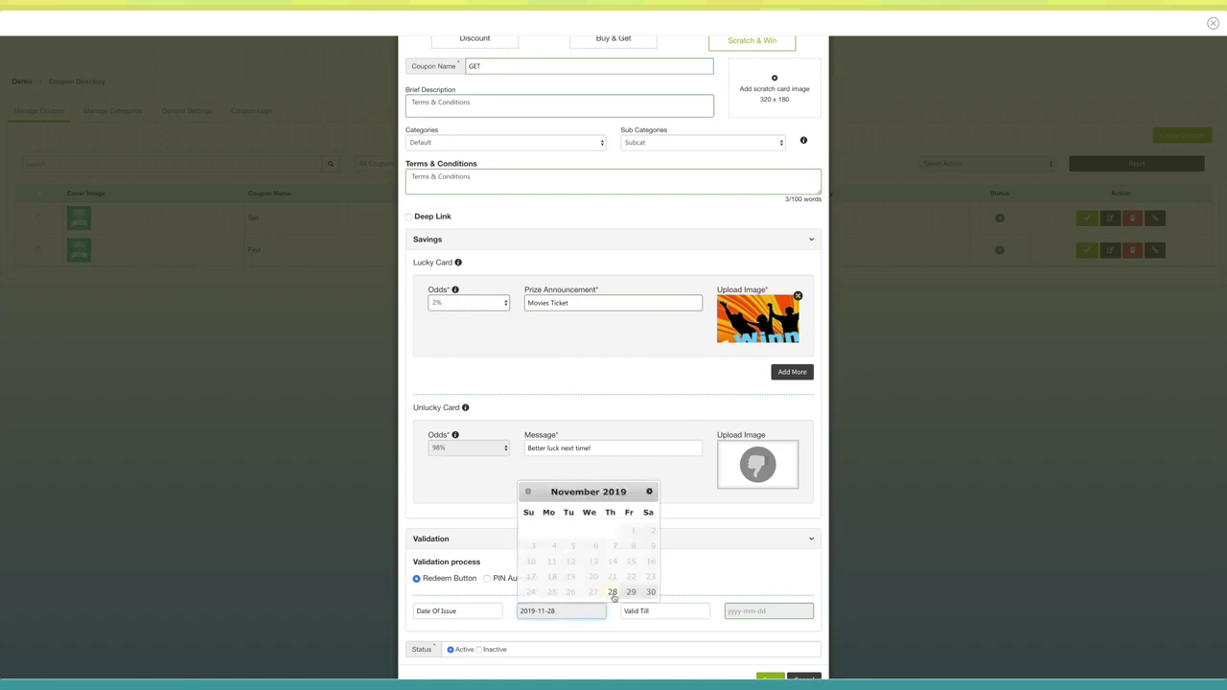
pyautogui.click(614, 595)
pyautogui.click(762, 612)
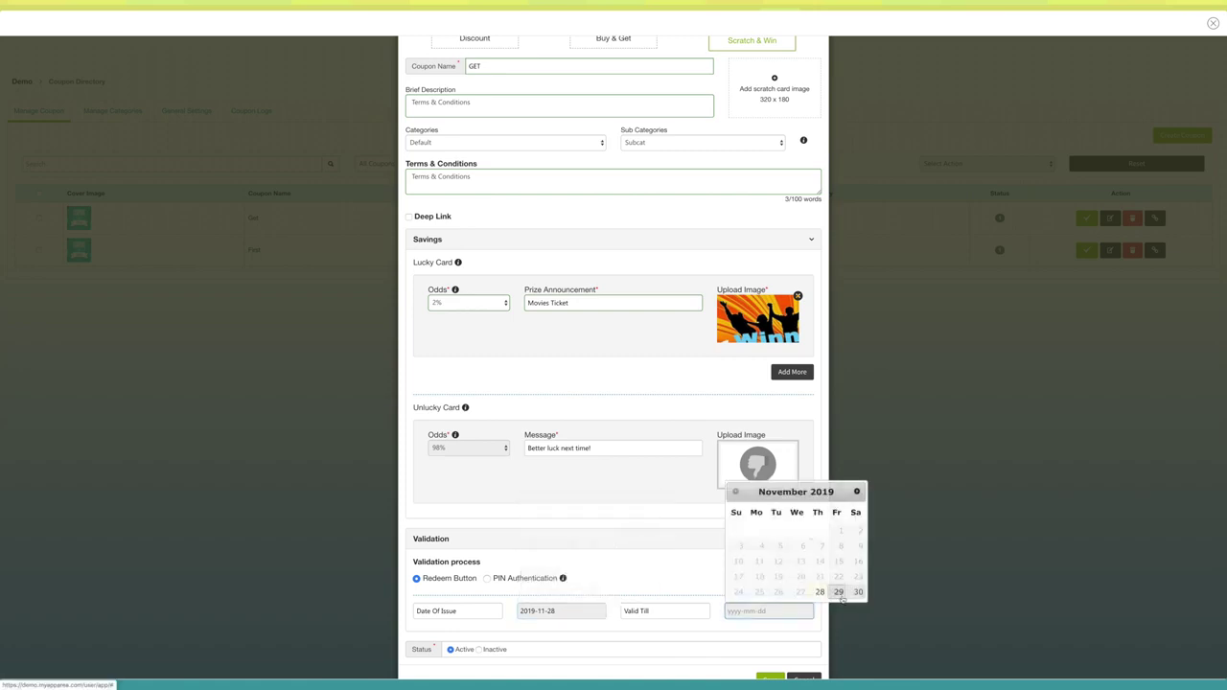
pyautogui.click(836, 594)
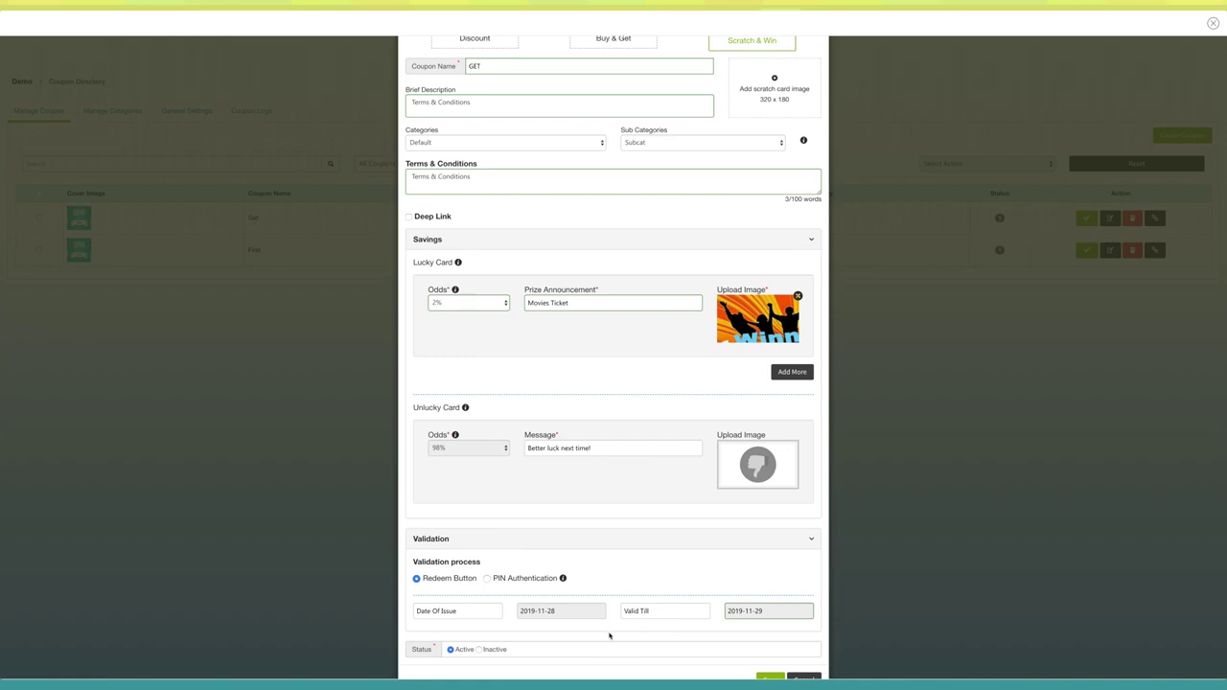
# Switch the Scratch & Win coupon's validation process to PIN Authentication and generate a new pin code.
pyautogui.click(486, 579)
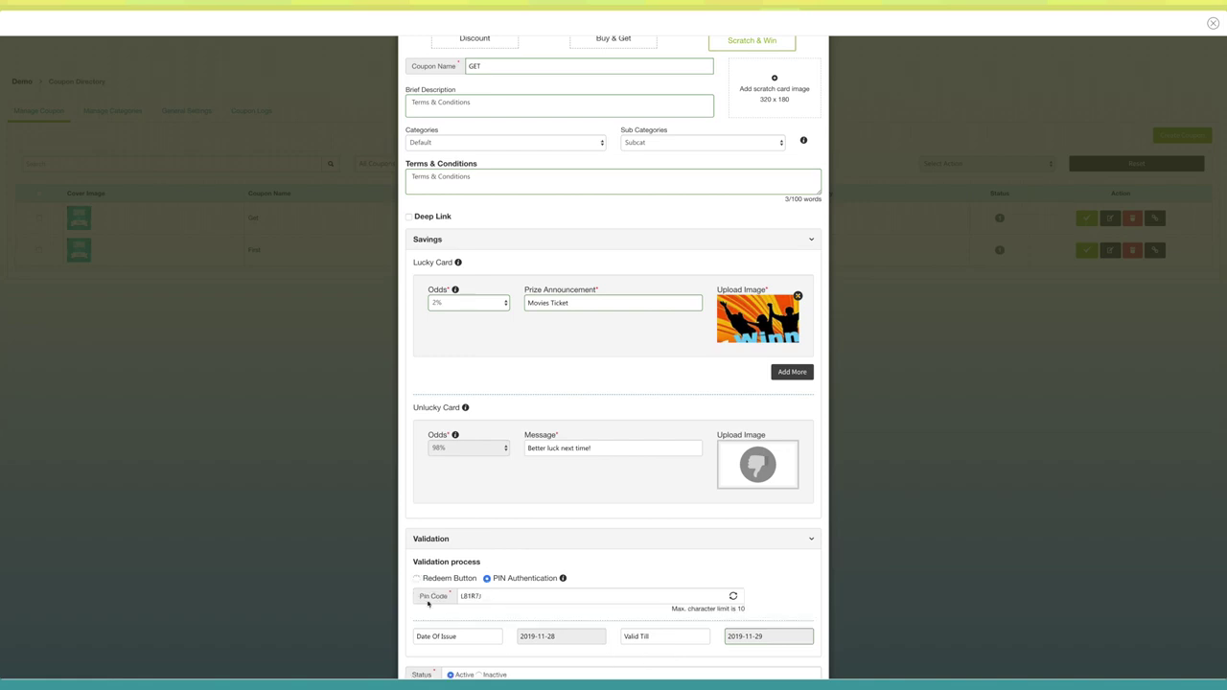
pyautogui.click(496, 597)
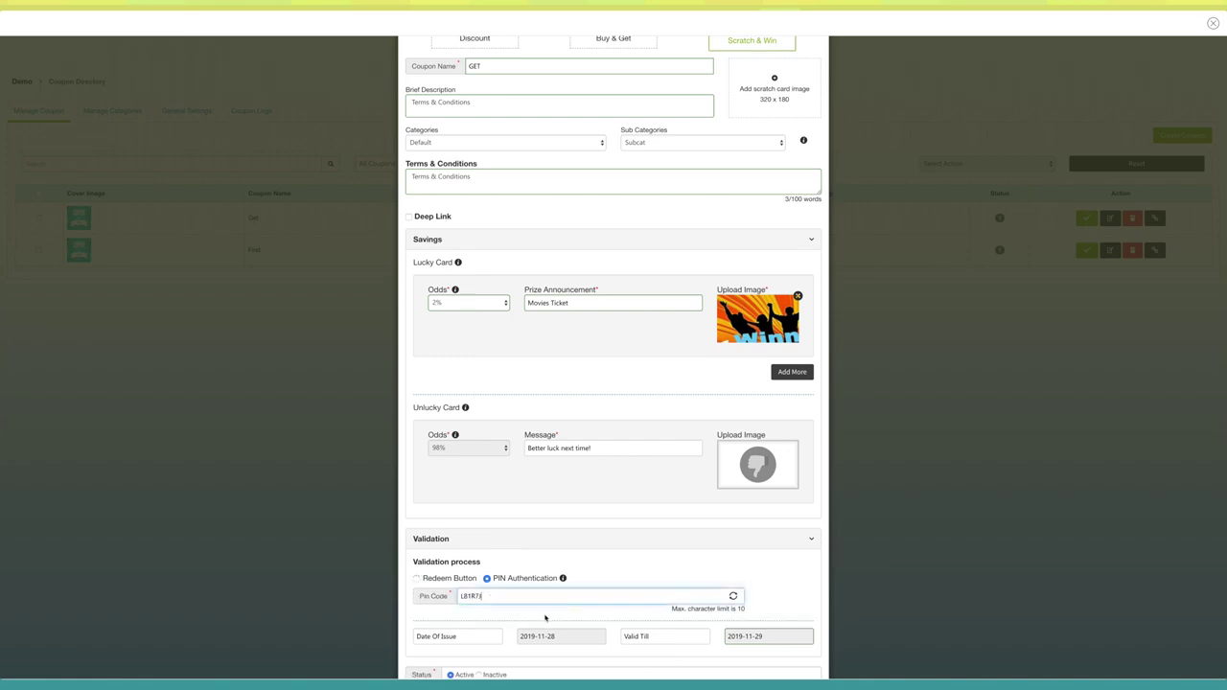
pyautogui.scroll(-1, 545, 619)
pyautogui.click(733, 554)
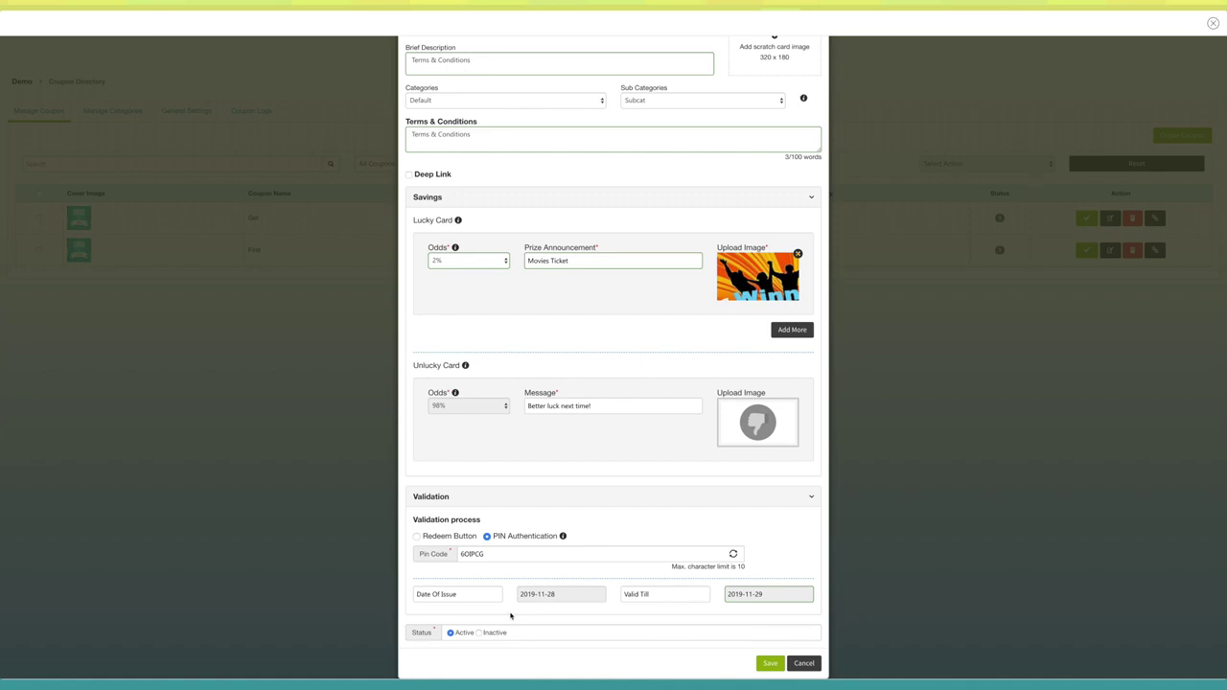
# Keep the issue date 2019-11-28 and Valid Till date 2019-11-29, and save the Scratch & Win coupon.
pyautogui.click(570, 595)
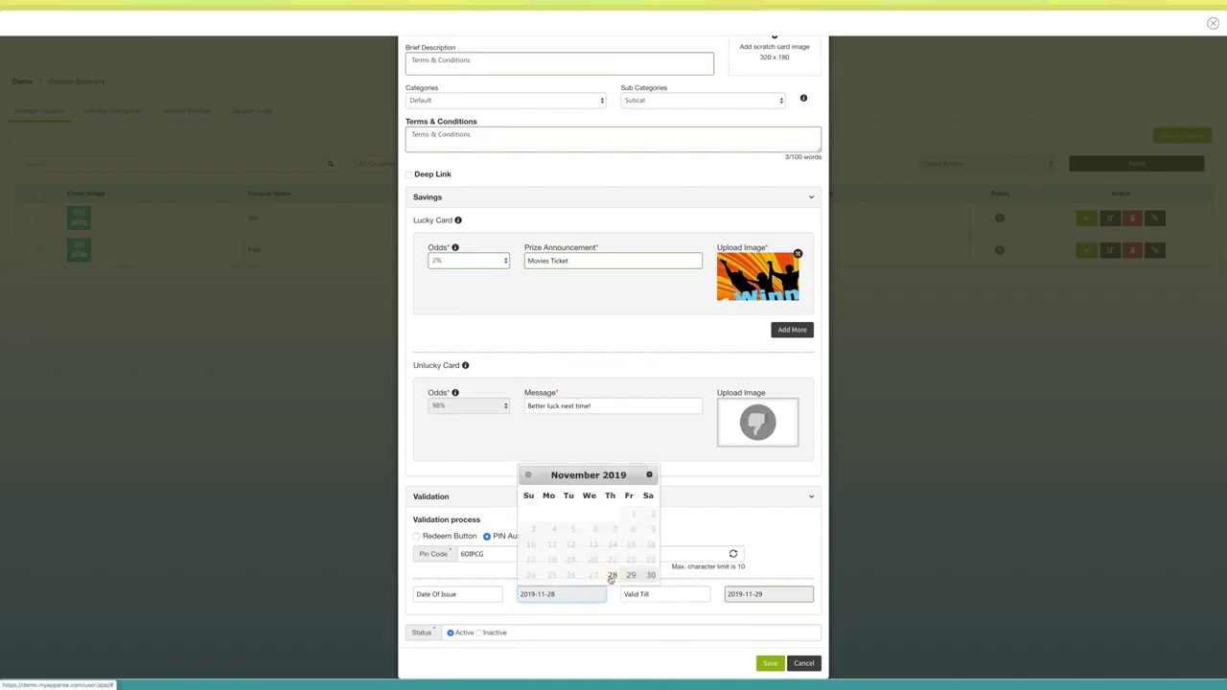
pyautogui.click(757, 595)
pyautogui.click(840, 577)
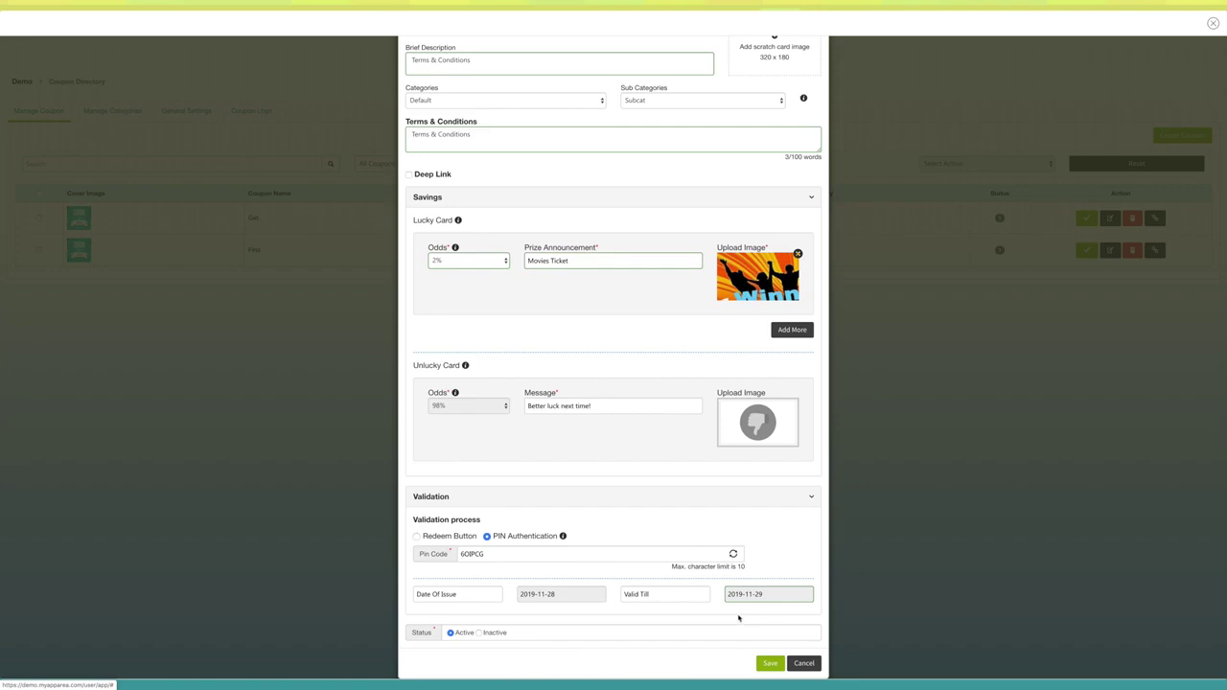
pyautogui.click(769, 664)
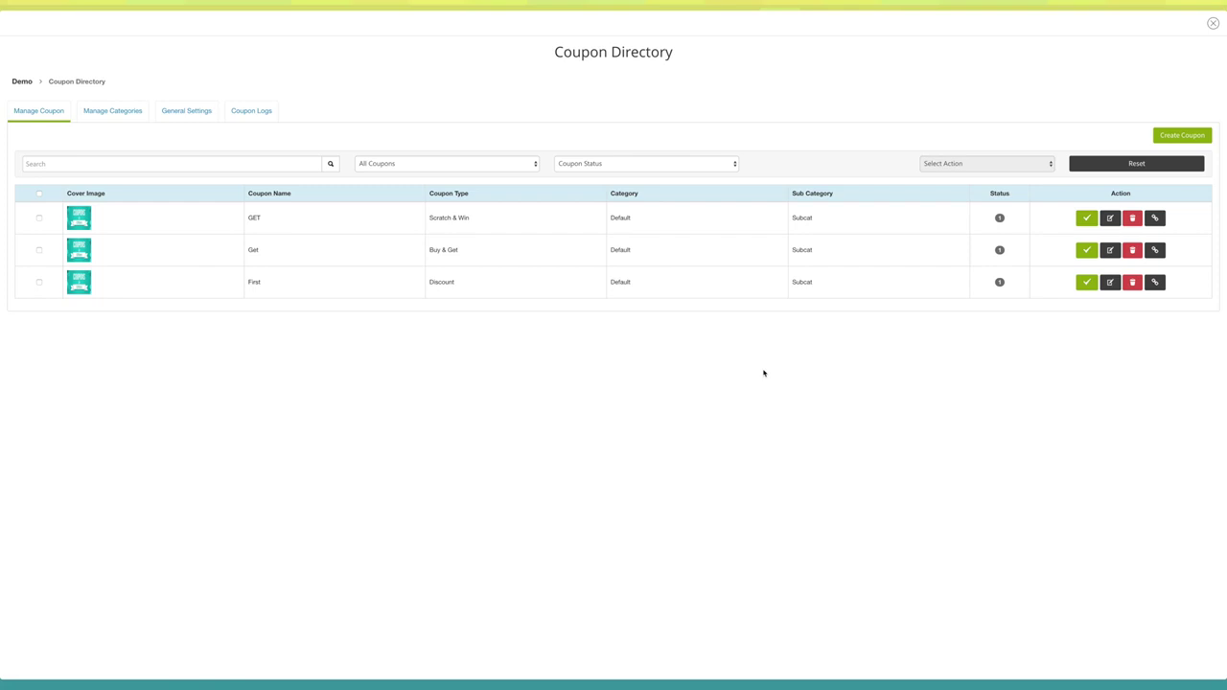
# Create a new coupon category named "Cate1" with custom coupon sorting and Active status.
pyautogui.click(105, 112)
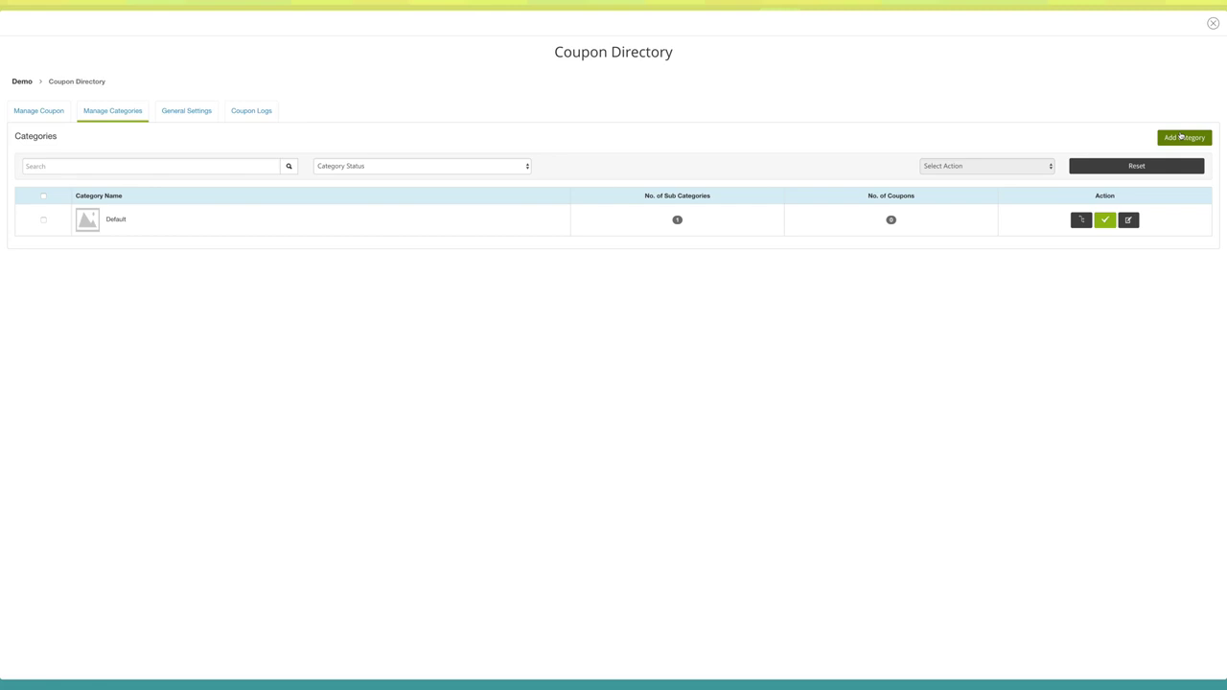
pyautogui.click(1183, 137)
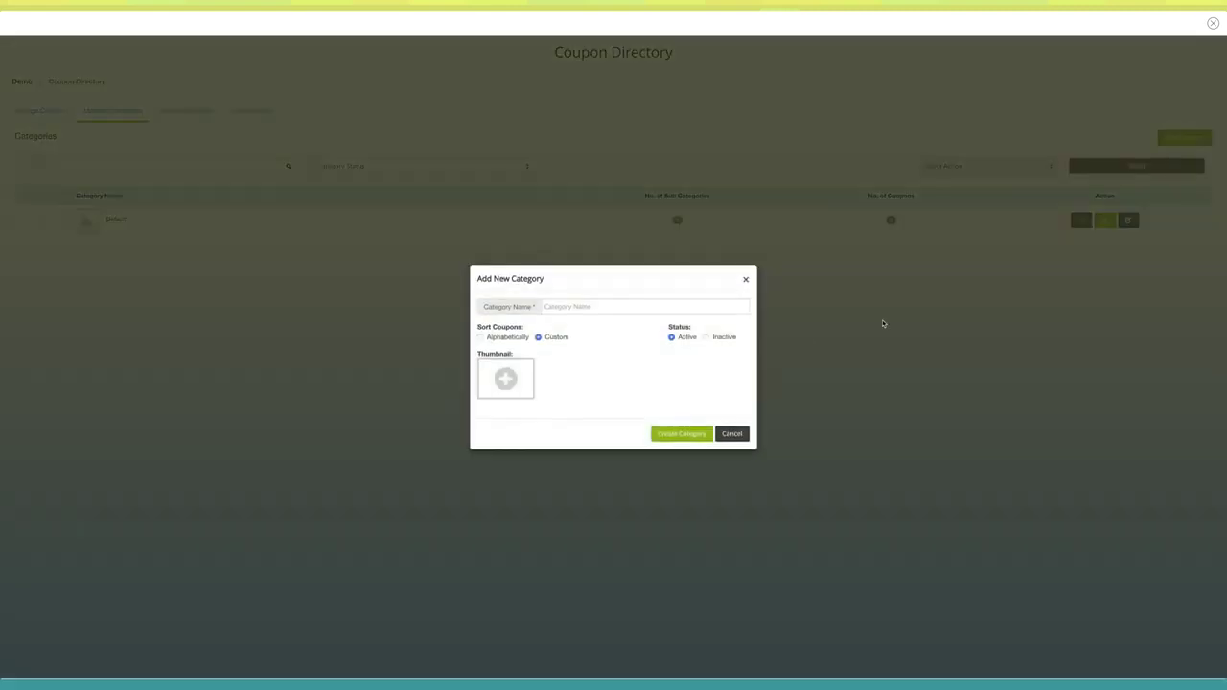
pyautogui.click(556, 308)
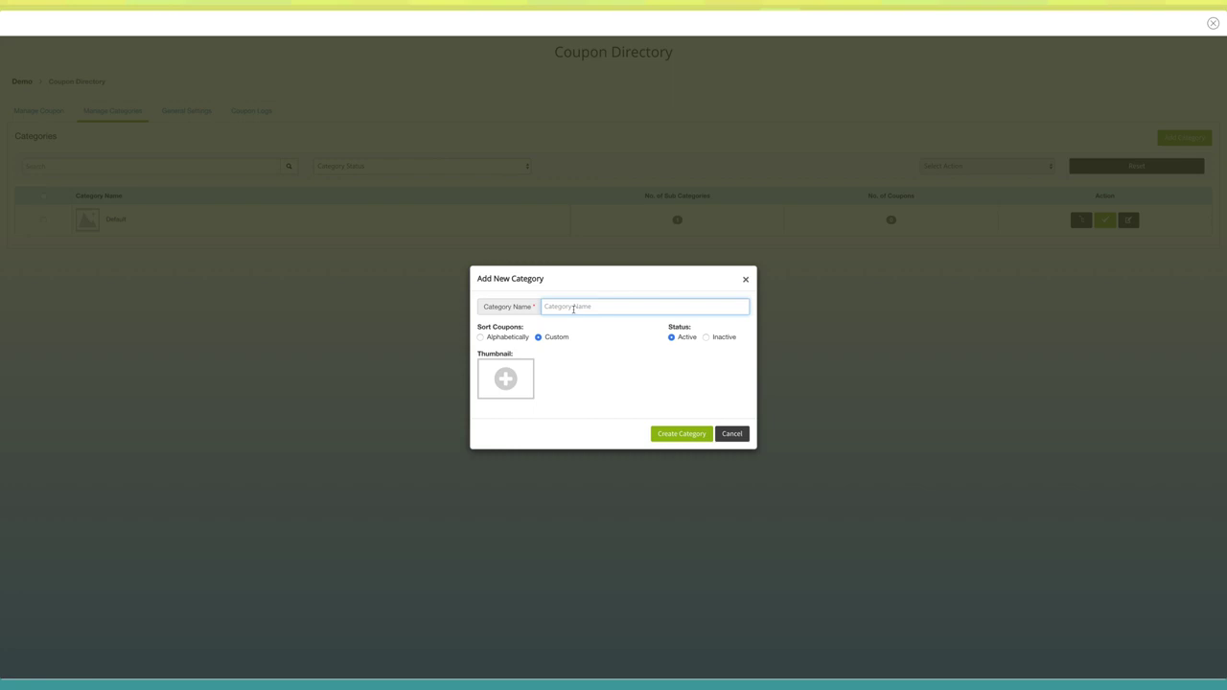
pyautogui.write('Cate')
pyautogui.click(675, 435)
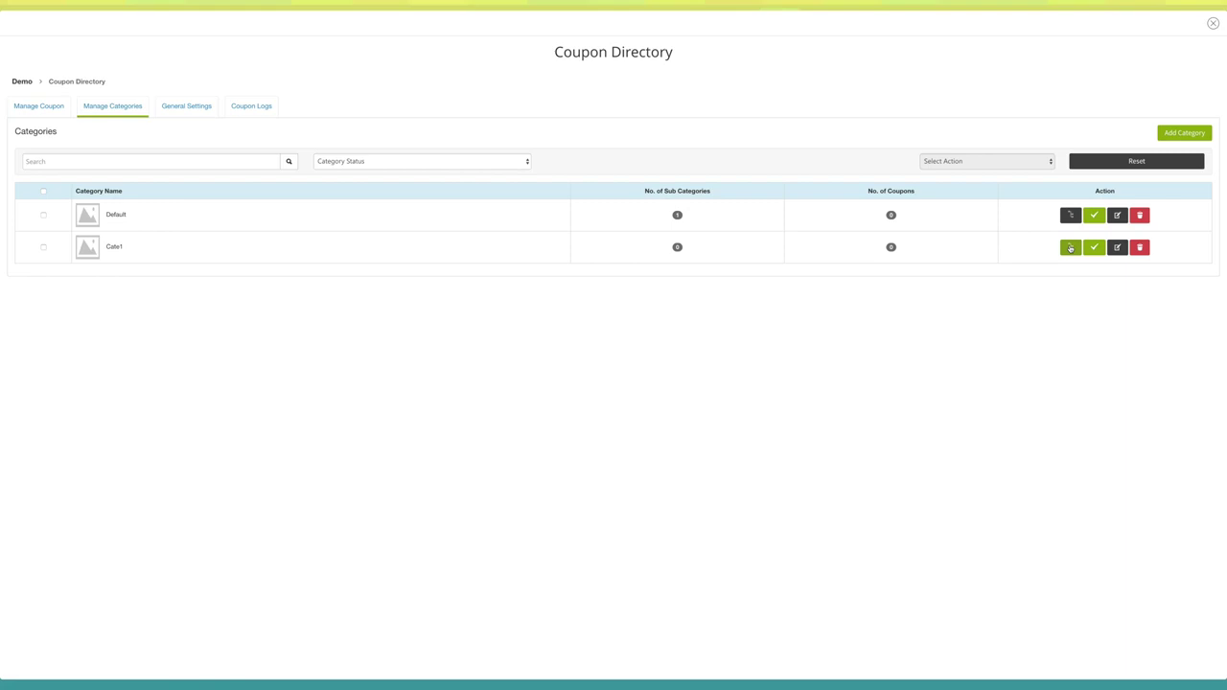
# Create an active subcategory named "Sub 1" with custom coupon sorting in Cate1, and return to the categories list.
pyautogui.click(1070, 248)
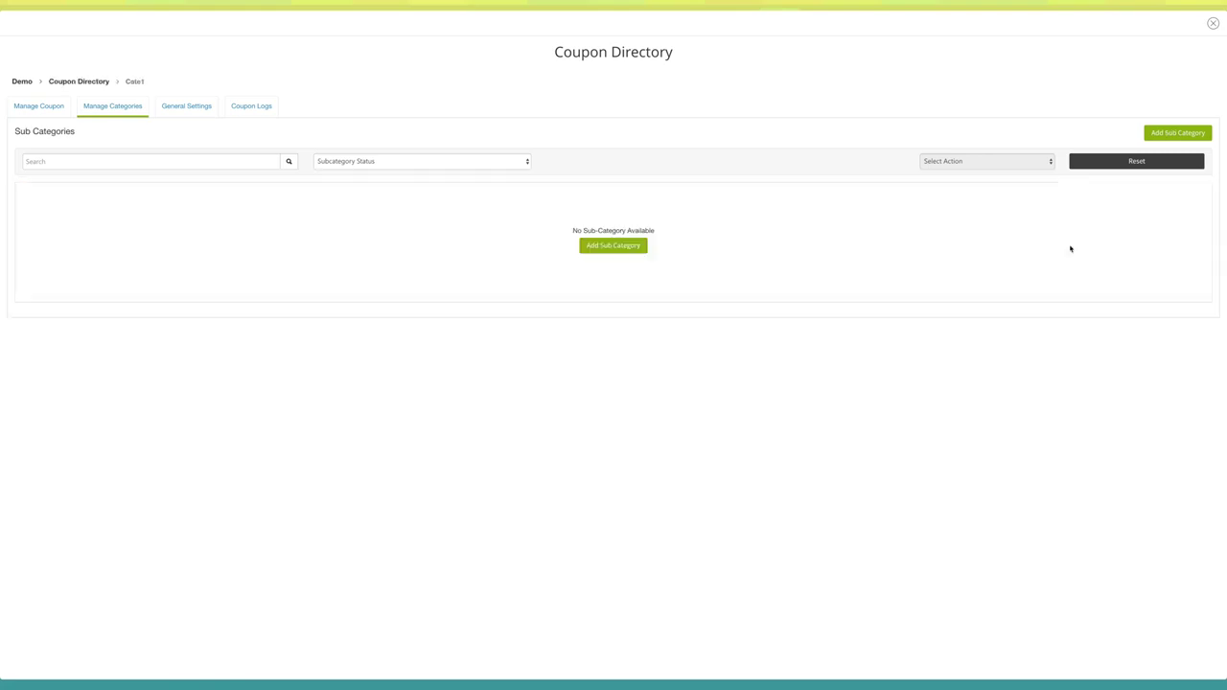
pyautogui.click(611, 245)
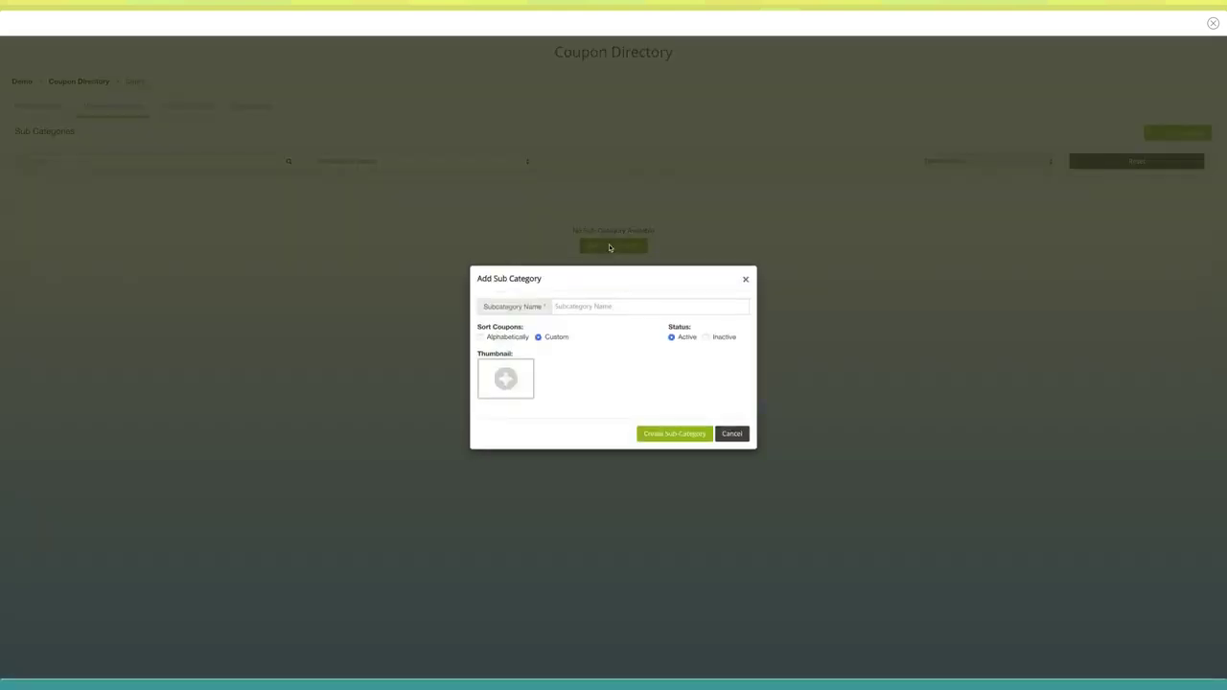
pyautogui.click(610, 308)
pyautogui.write('Sub 1')
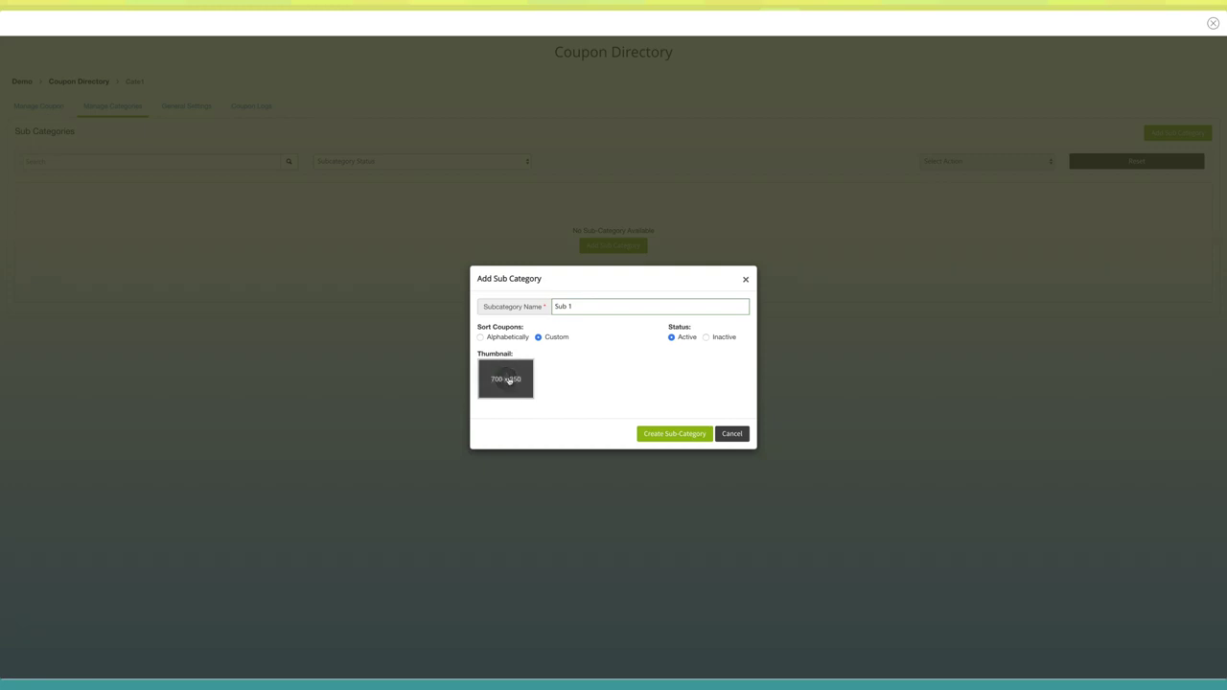
pyautogui.click(682, 434)
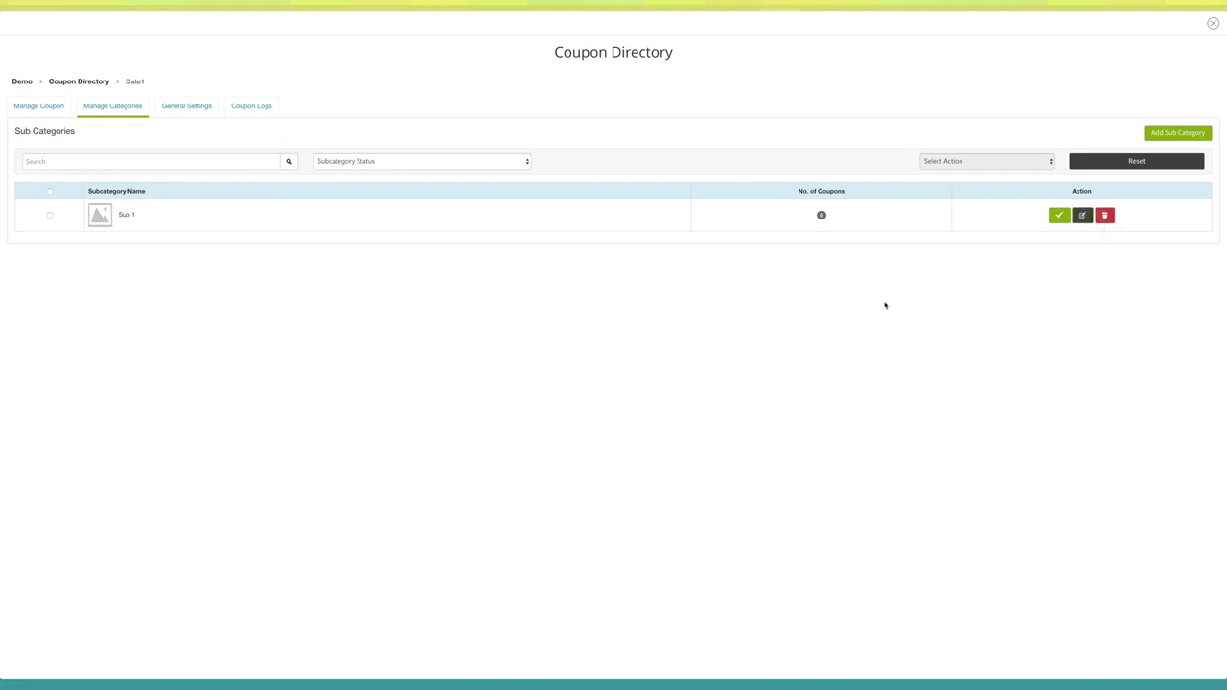
pyautogui.click(109, 112)
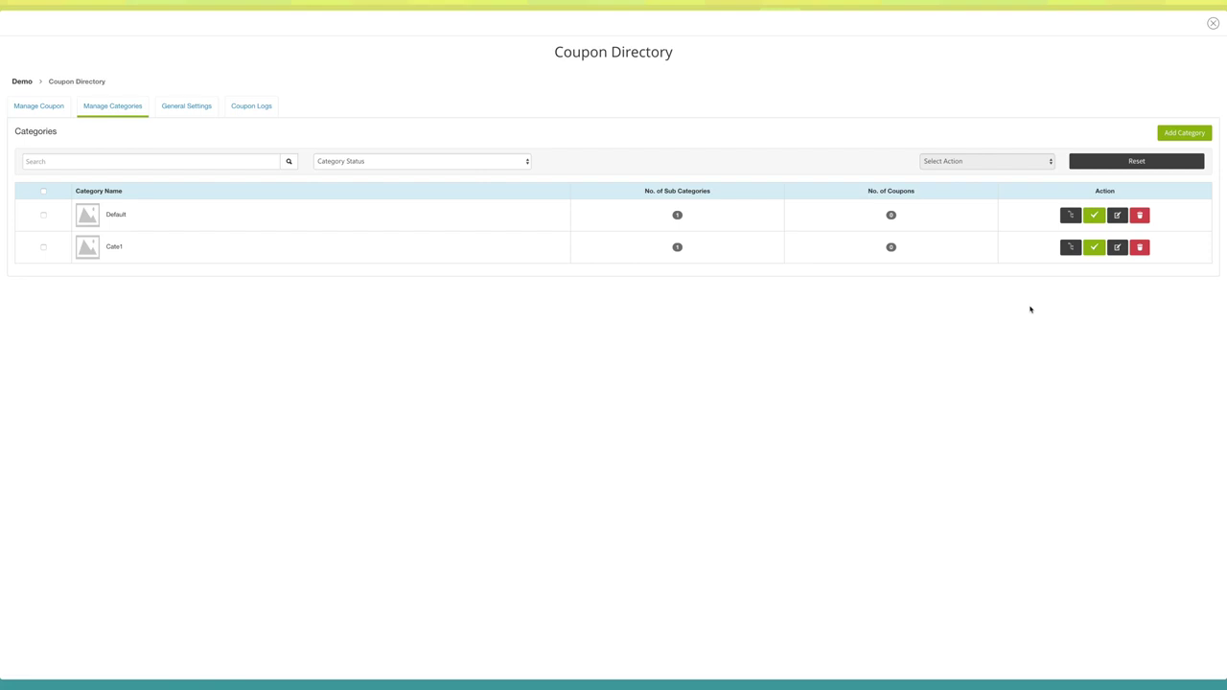
# Review the Coupon Directory's general configuration settings and its language settings for the interface labels.
pyautogui.click(182, 103)
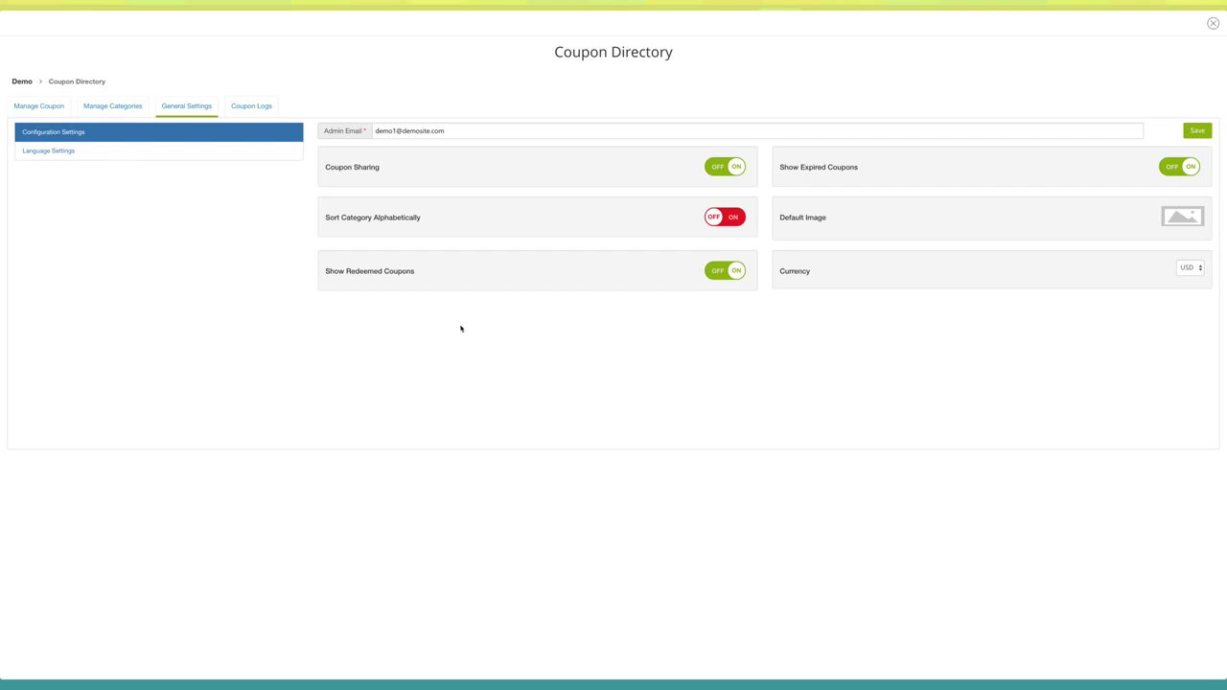
pyautogui.click(113, 153)
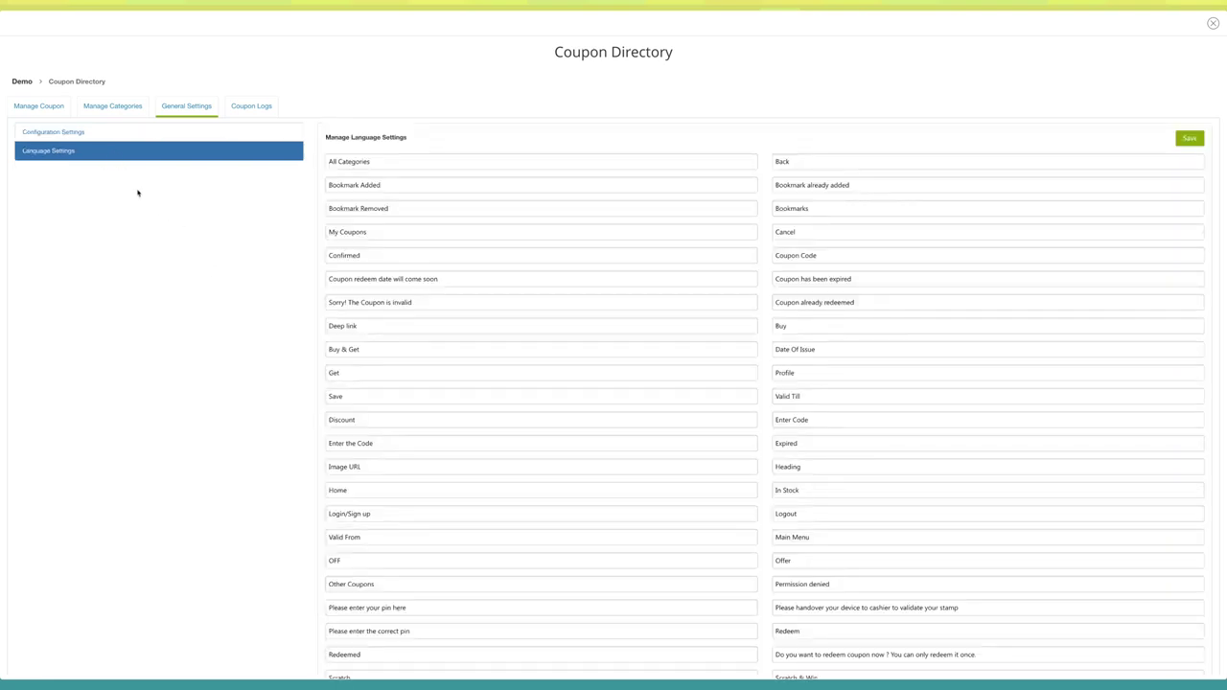
pyautogui.click(436, 186)
pyautogui.click(419, 208)
pyautogui.click(409, 236)
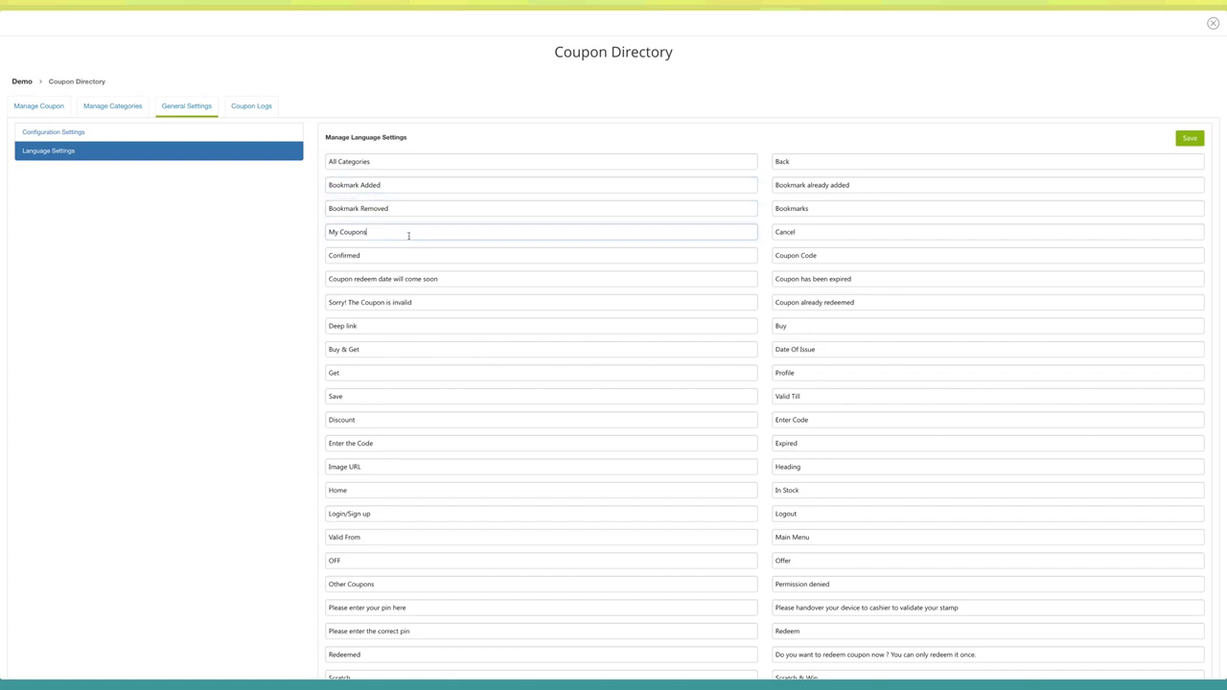
pyautogui.click(410, 256)
pyautogui.click(252, 250)
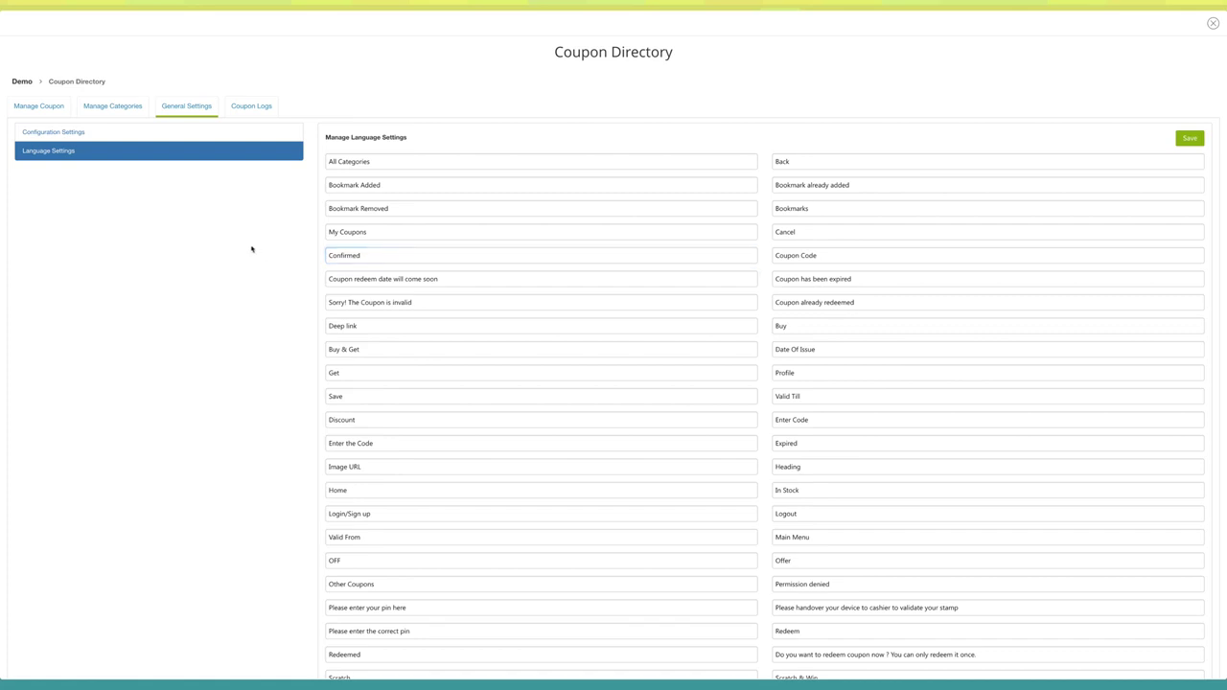
# Check the coupon logs and close the Coupon Directory manager to return to the app's features.
pyautogui.click(254, 108)
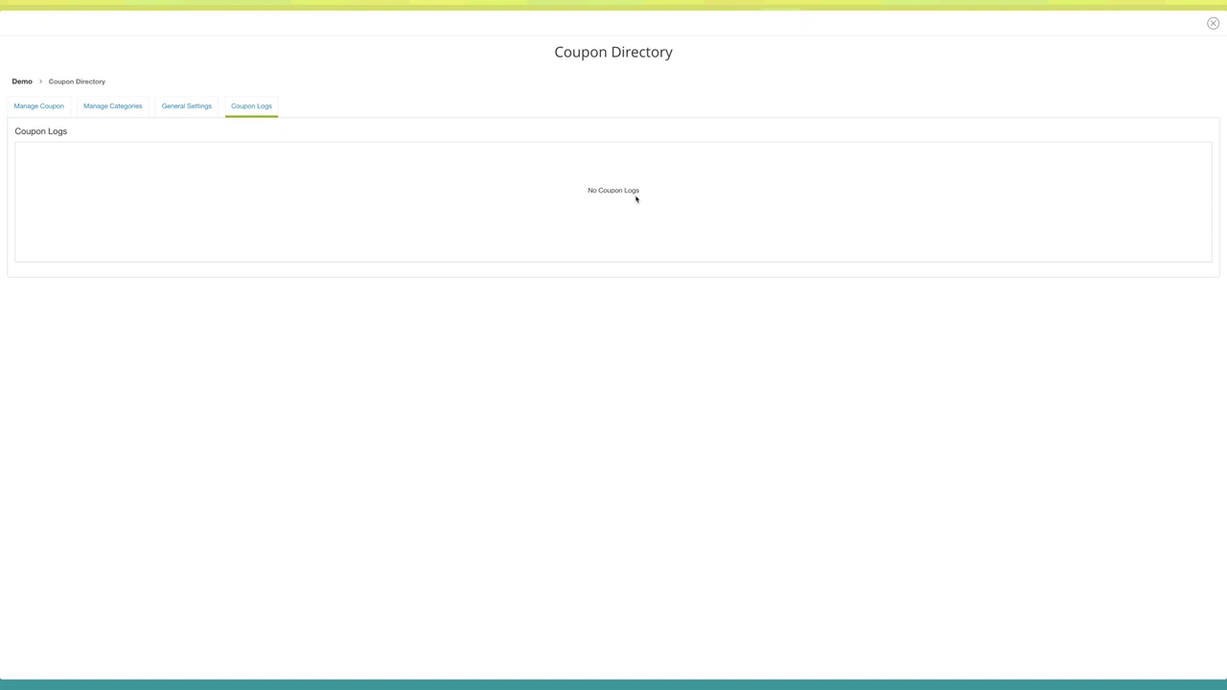
pyautogui.click(1213, 22)
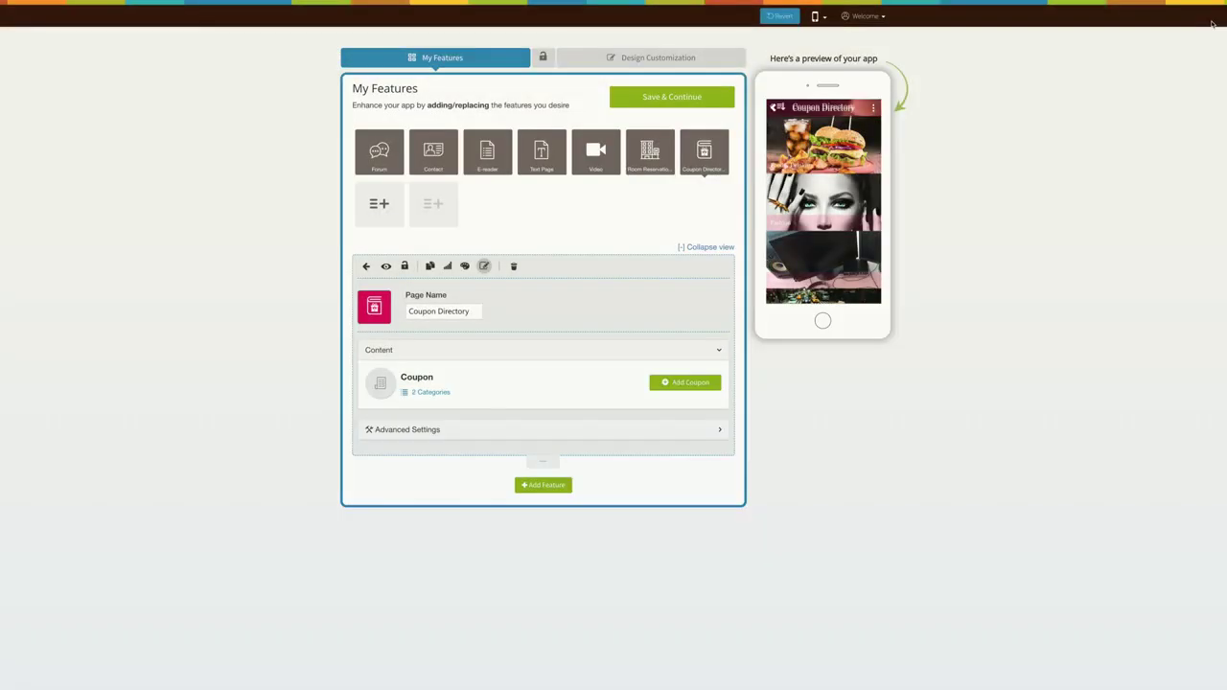